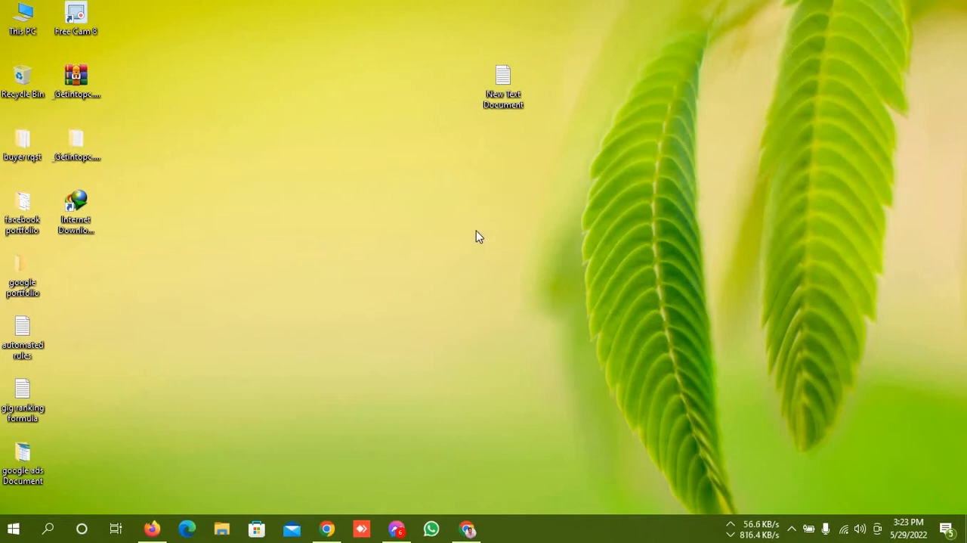
Open the New Text Document file from the desktop, maximize its window and enlarge the text view to 180%
{"action": "double_click", "coordinate": [509, 100]}
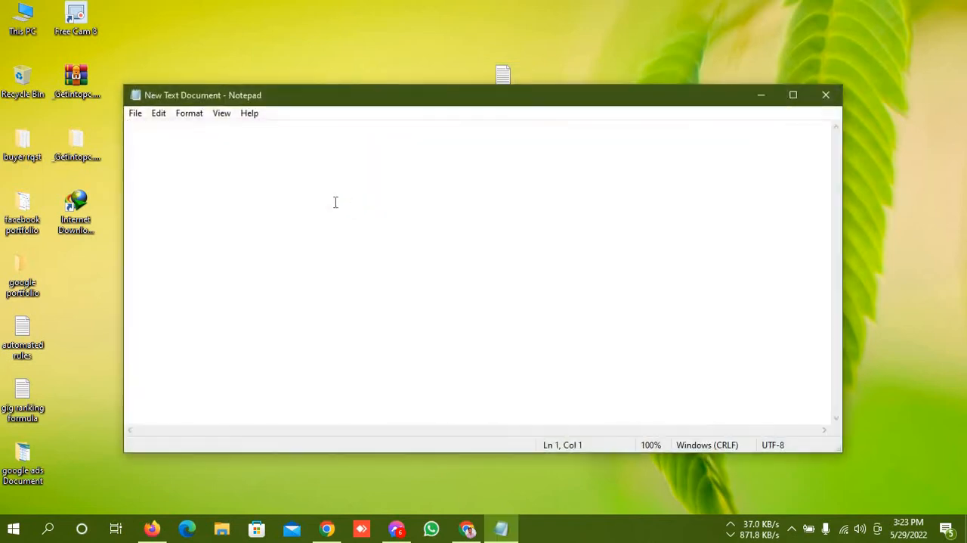
{"action": "key", "text": "ctrl+plus"}
{"action": "key", "text": "ctrl+plus"}
{"action": "key", "text": "ctrl+plus"}
{"action": "left_click", "coordinate": [793, 95]}
{"action": "key", "text": "ctrl+plus"}
{"action": "key", "text": "ctrl+plus"}
{"action": "key", "text": "ctrl+plus"}
{"action": "key", "text": "ctrl+plus"}
{"action": "key", "text": "ctrl+plus"}
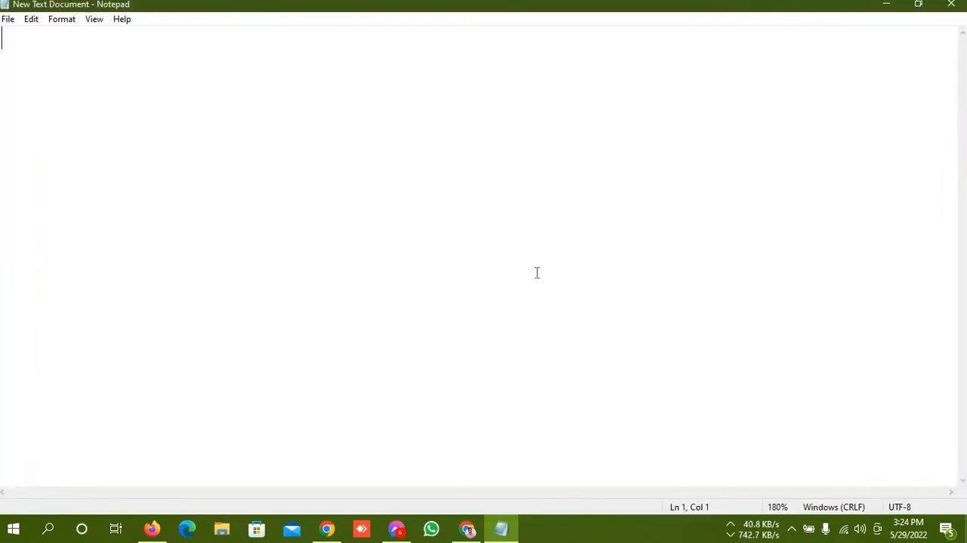
Write "CTR= Click through Rate" as the first line and enlarge the text view to 310%
{"action": "type", "text": "CTR"}
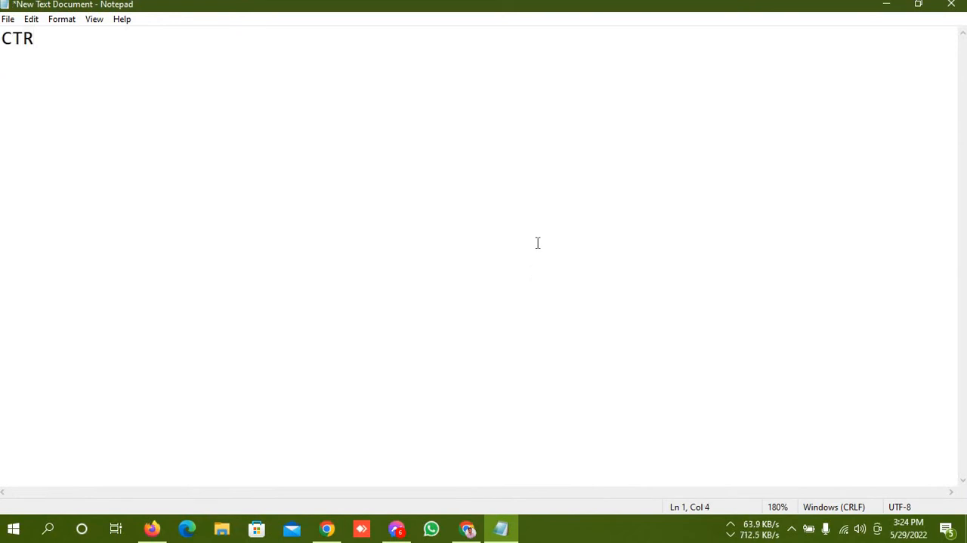
{"action": "key", "text": "ctrl+plus"}
{"action": "key", "text": "ctrl+plus"}
{"action": "key", "text": "ctrl+plus"}
{"action": "key", "text": "ctrl+plus"}
{"action": "key", "text": "ctrl+plus"}
{"action": "key", "text": "ctrl+plus"}
{"action": "key", "text": "ctrl+plus"}
{"action": "key", "text": "ctrl+plus"}
{"action": "key", "text": "ctrl+plus"}
{"action": "key", "text": "ctrl+plus"}
{"action": "key", "text": "ctrl+plus"}
{"action": "key", "text": "ctrl+plus"}
{"action": "key", "text": "ctrl+plus"}
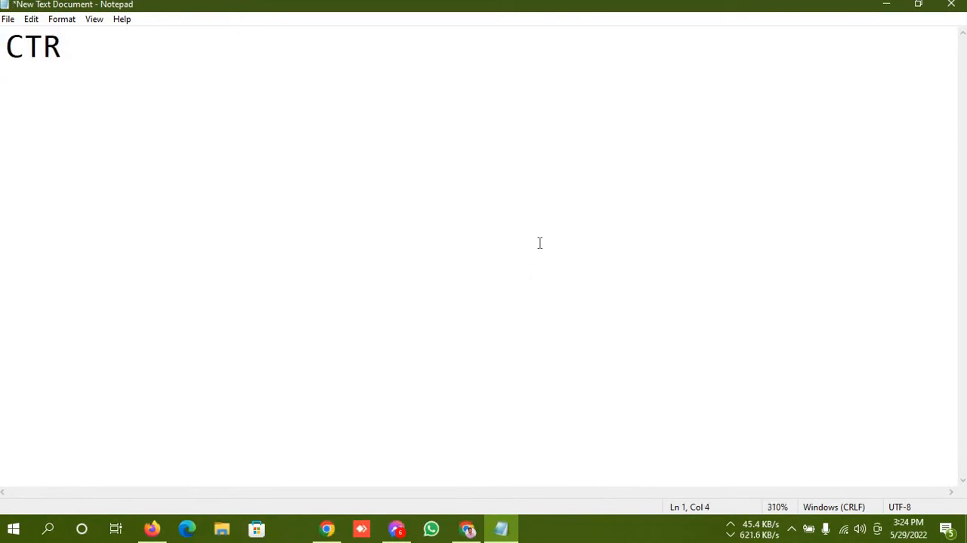
{"action": "type", "text": "=-"}
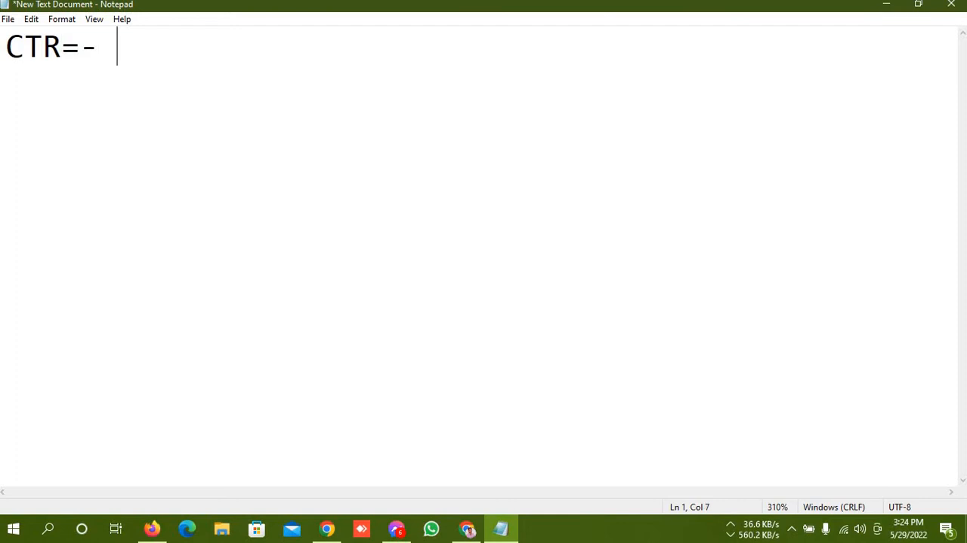
{"action": "key", "text": "BackSpace"}
{"action": "key", "text": "BackSpace"}
{"action": "type", "text": "Cli"}
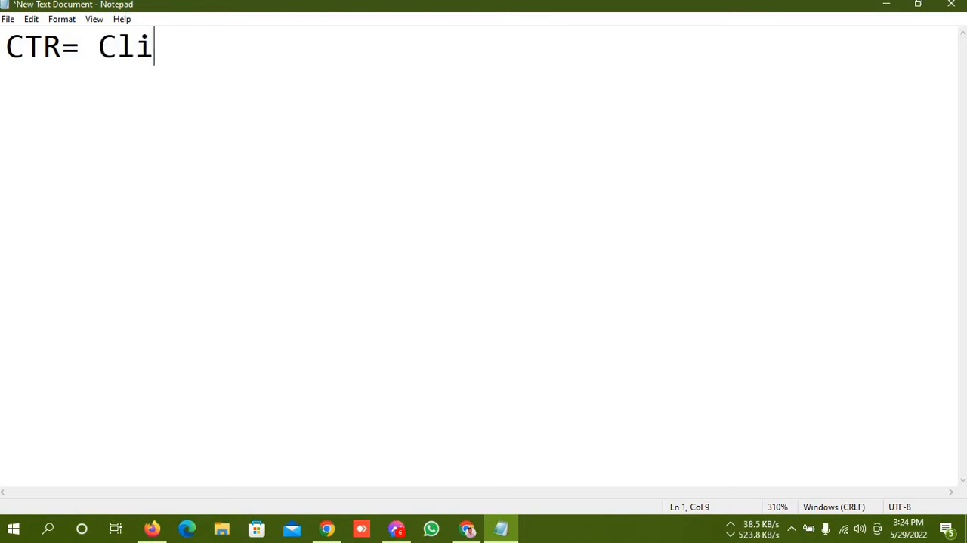
{"action": "type", "text": "ck throu"}
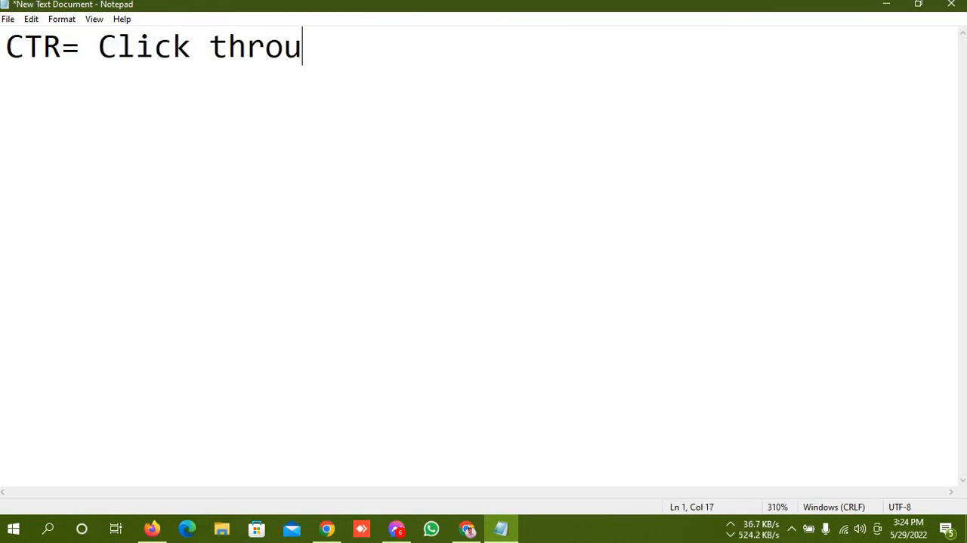
{"action": "type", "text": "gh Ratew"}
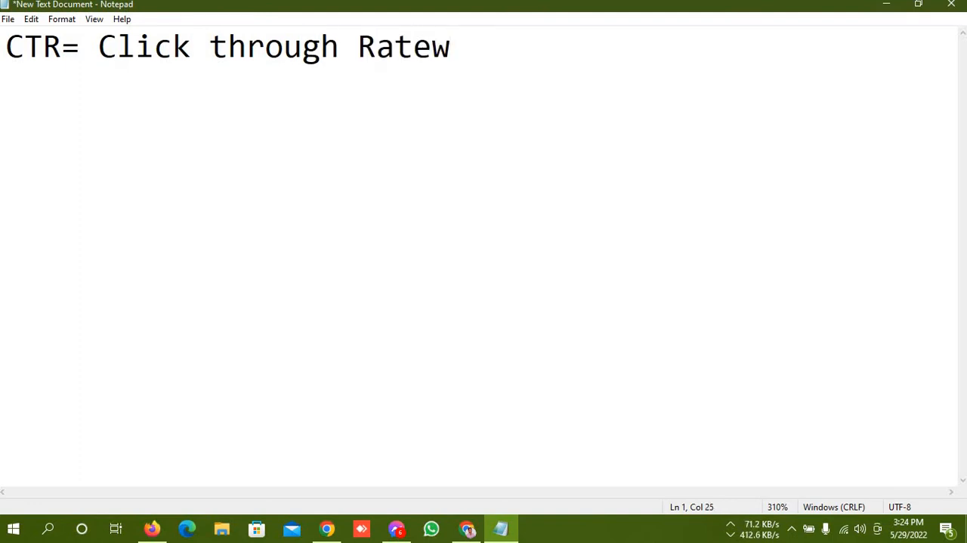
{"action": "key", "text": "BackSpace"}
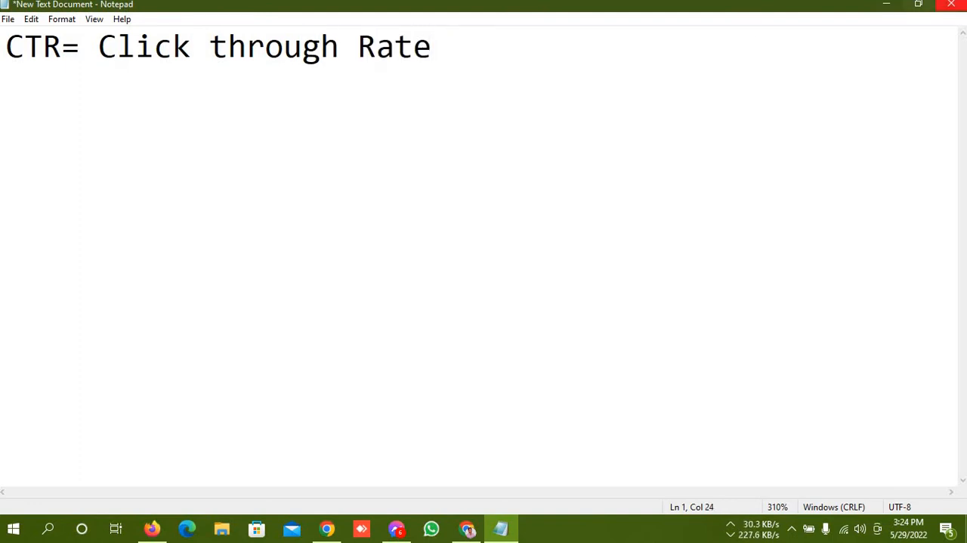
{"action": "left_click_drag", "start_coordinate": [95, 49], "coordinate": [458, 52]}
{"action": "left_click", "coordinate": [456, 52]}
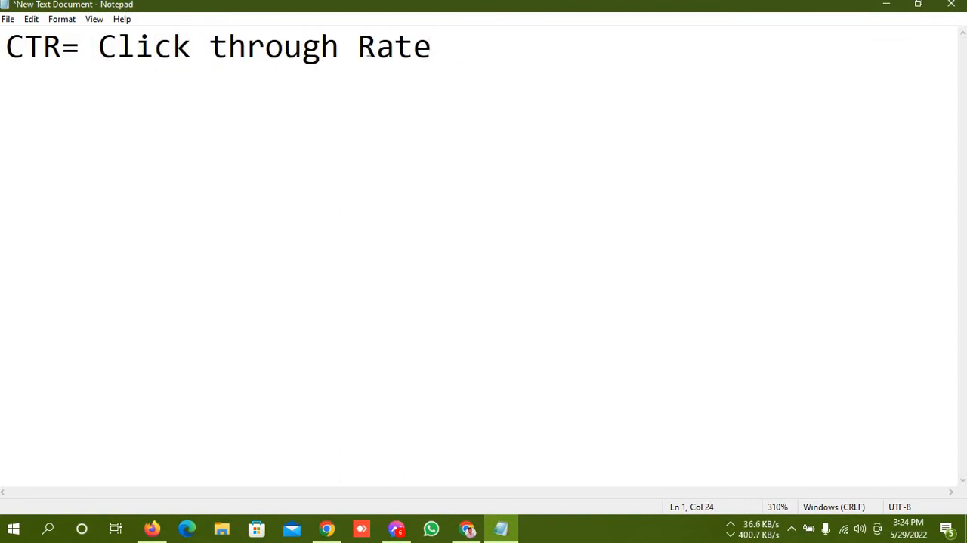
{"action": "left_click_drag", "start_coordinate": [364, 44], "coordinate": [445, 48]}
Add a second line with the formula "CTR= Impression/click*100%" below the Click through Rate line
{"action": "left_click", "coordinate": [445, 48]}
{"action": "key", "text": "Return"}
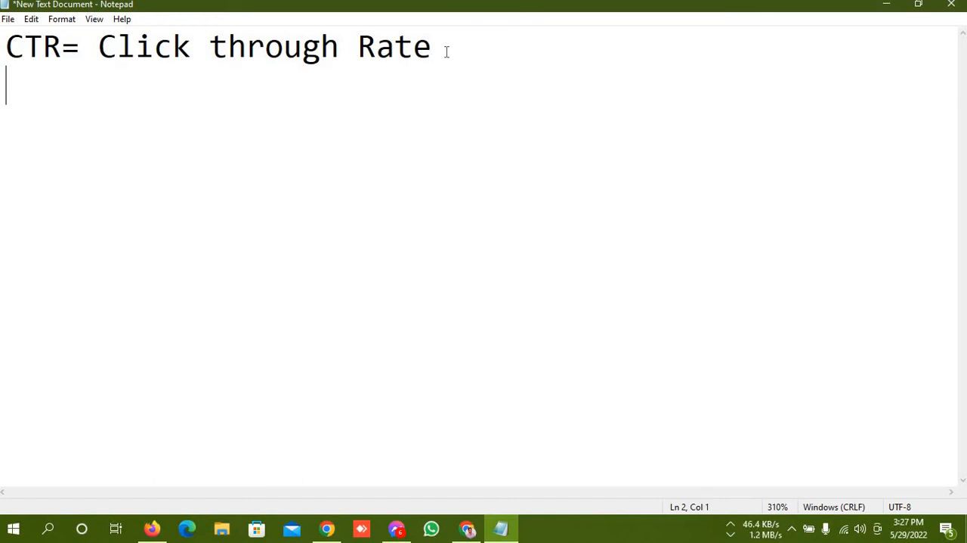
{"action": "type", "text": "CTR"}
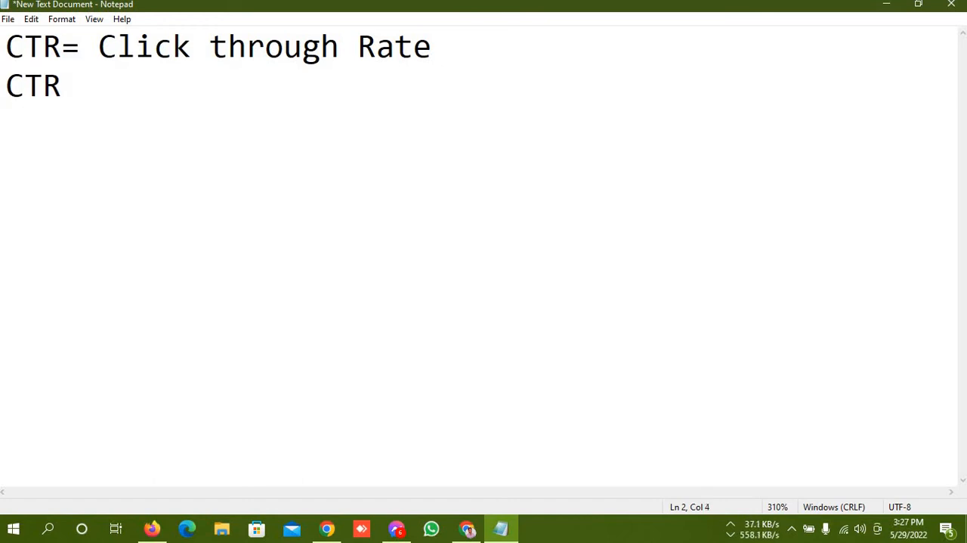
{"action": "type", "text": "= Im"}
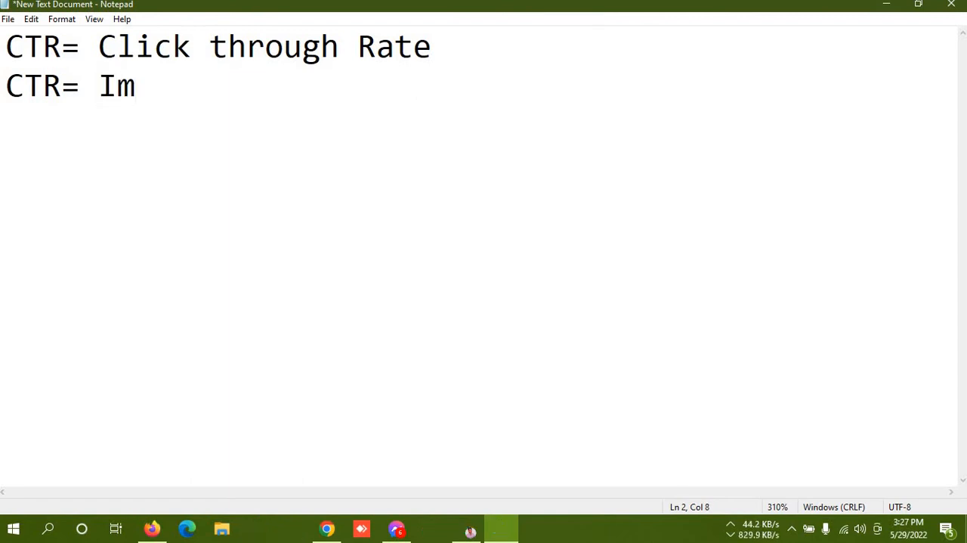
{"action": "type", "text": "pree"}
{"action": "key", "text": "BackSpace"}
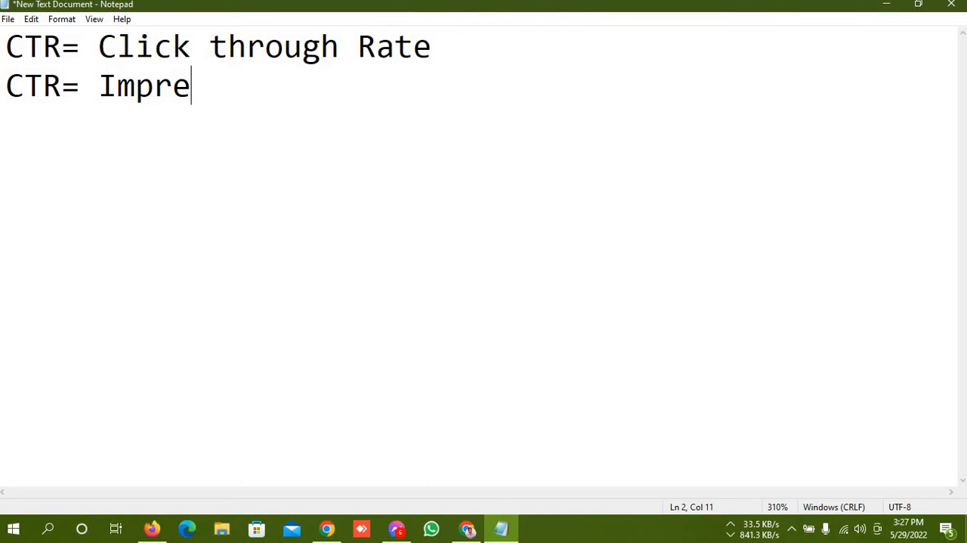
{"action": "type", "text": "ssion"}
{"action": "key", "text": "BackSpace"}
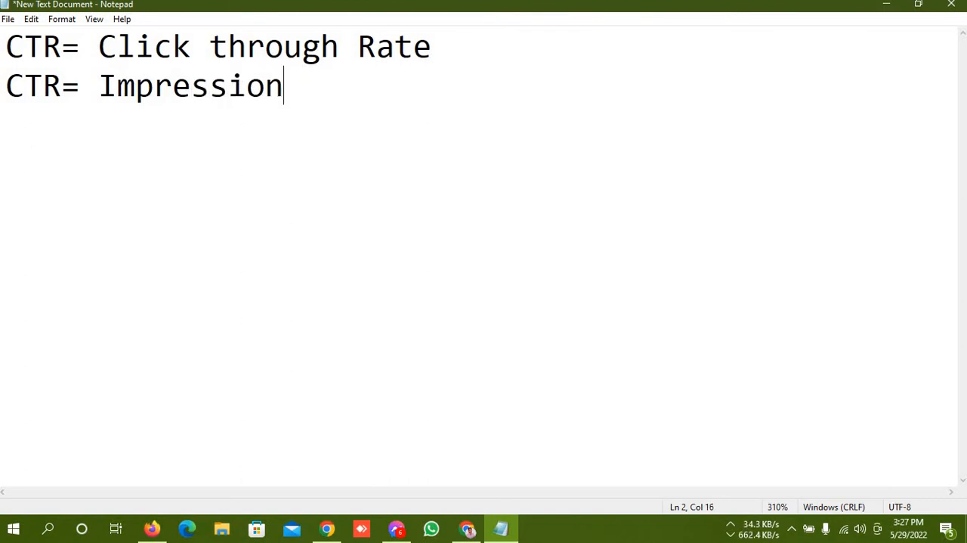
{"action": "type", "text": "/click"}
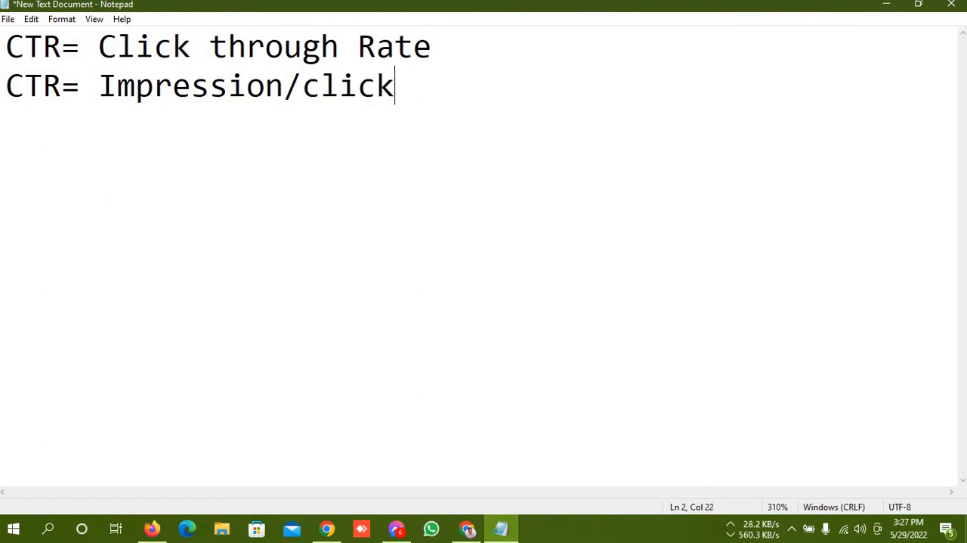
{"action": "type", "text": "*10"}
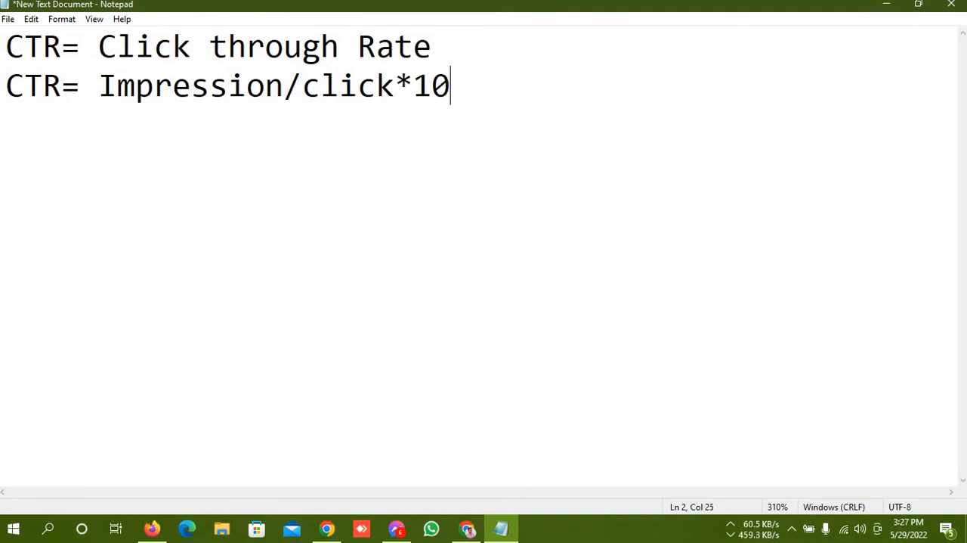
{"action": "type", "text": "0%"}
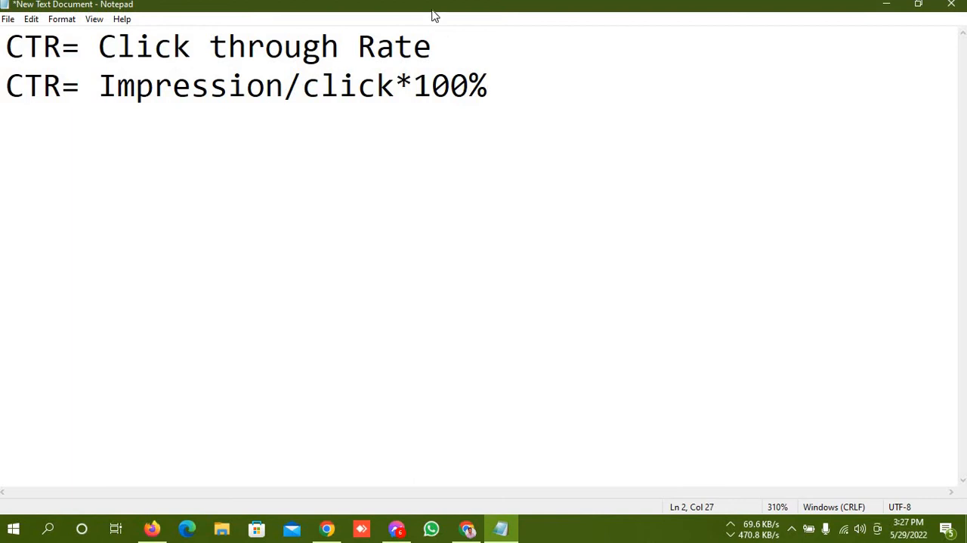
Add a third line with the worked example "CTR= 100/10*100%= 10%" below the formula
{"action": "left_click_drag", "start_coordinate": [99, 86], "coordinate": [536, 67]}
{"action": "left_click", "coordinate": [542, 80]}
{"action": "key", "text": "Return"}
{"action": "type", "text": "CTR= "}
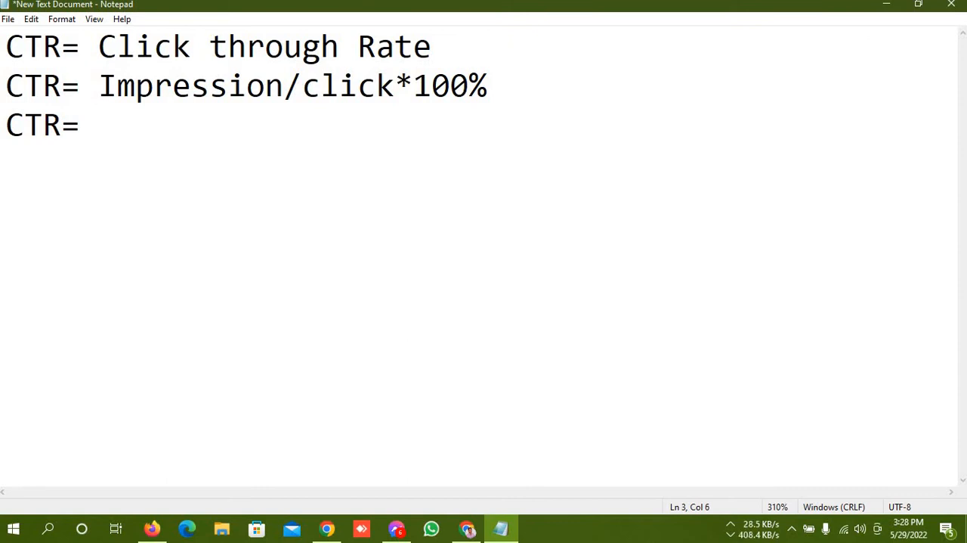
{"action": "type", "text": "100"}
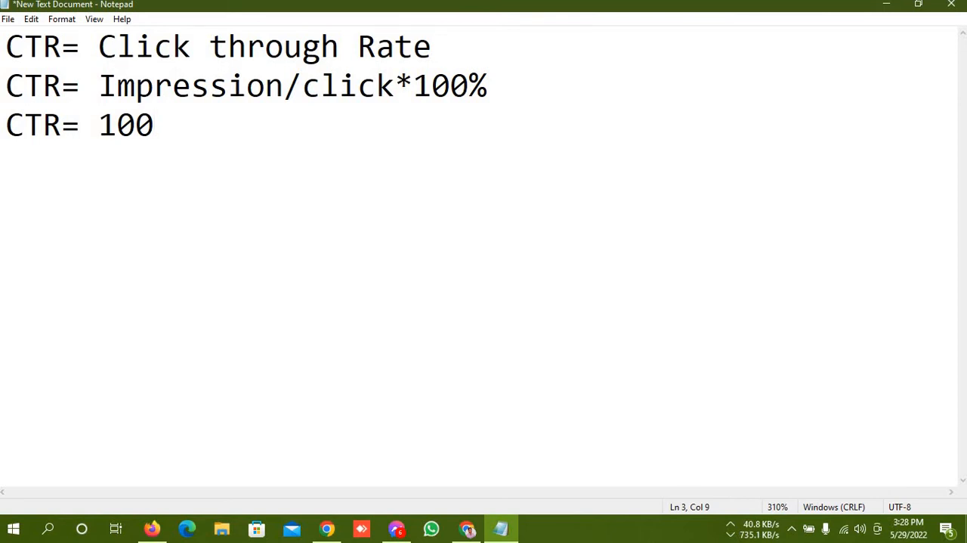
{"action": "type", "text": "/"}
{"action": "type", "text": "10"}
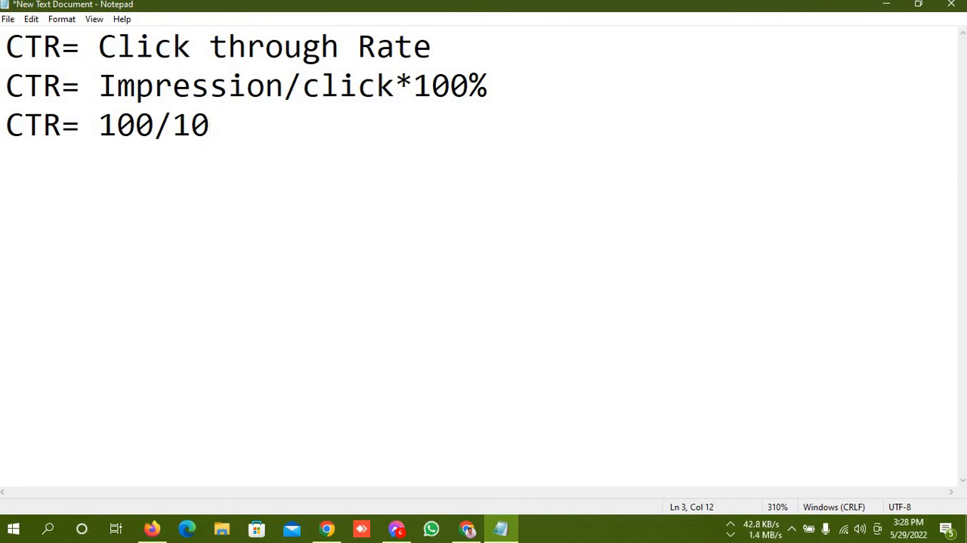
{"action": "type", "text": "*100"}
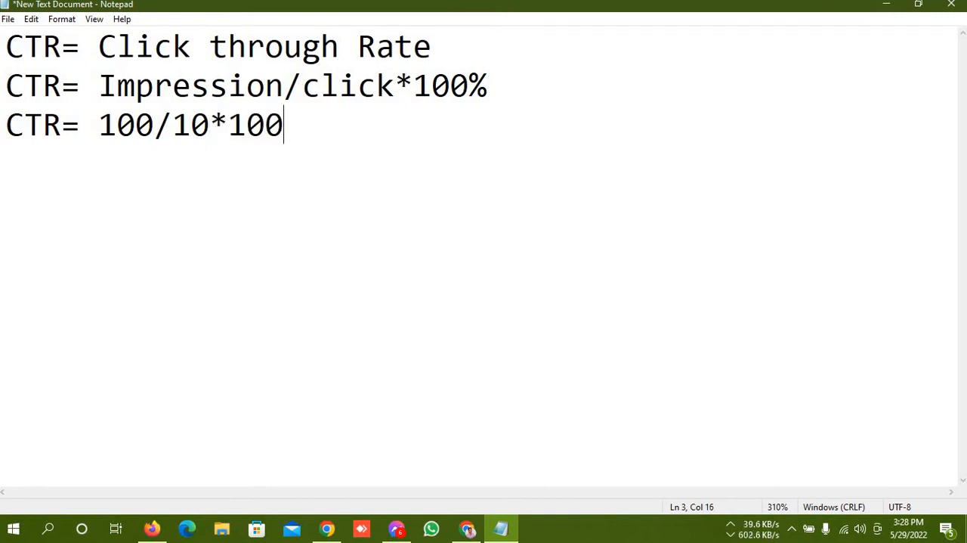
{"action": "type", "text": "%"}
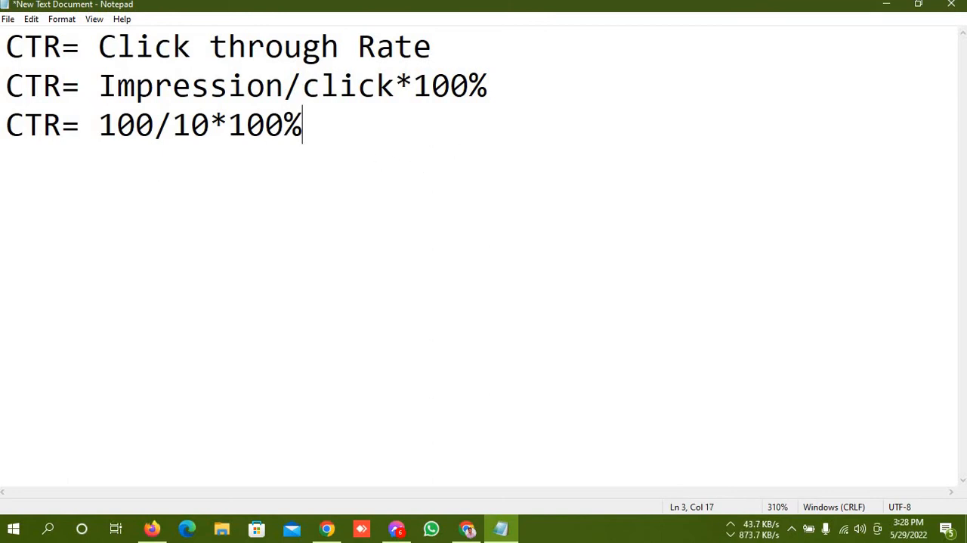
{"action": "type", "text": "= 109"}
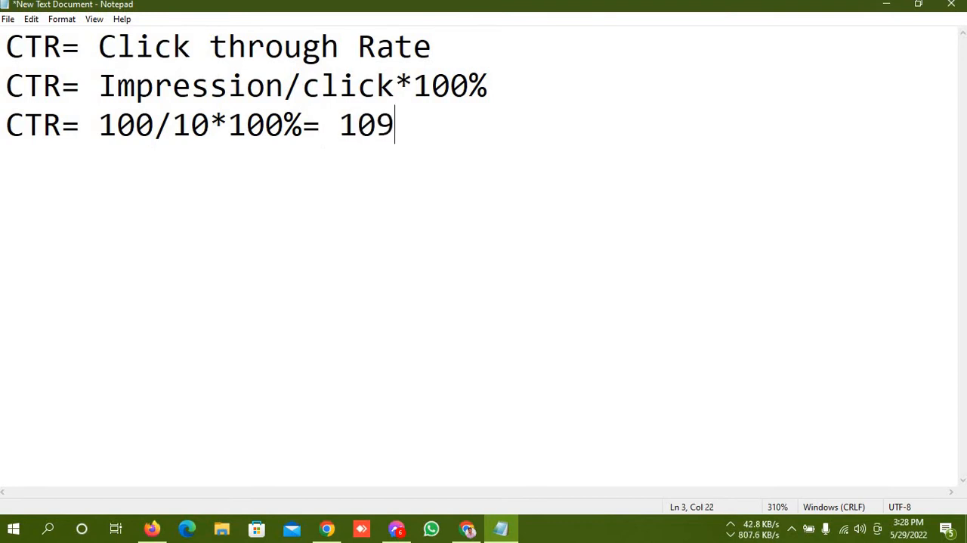
{"action": "key", "text": "BackSpace"}
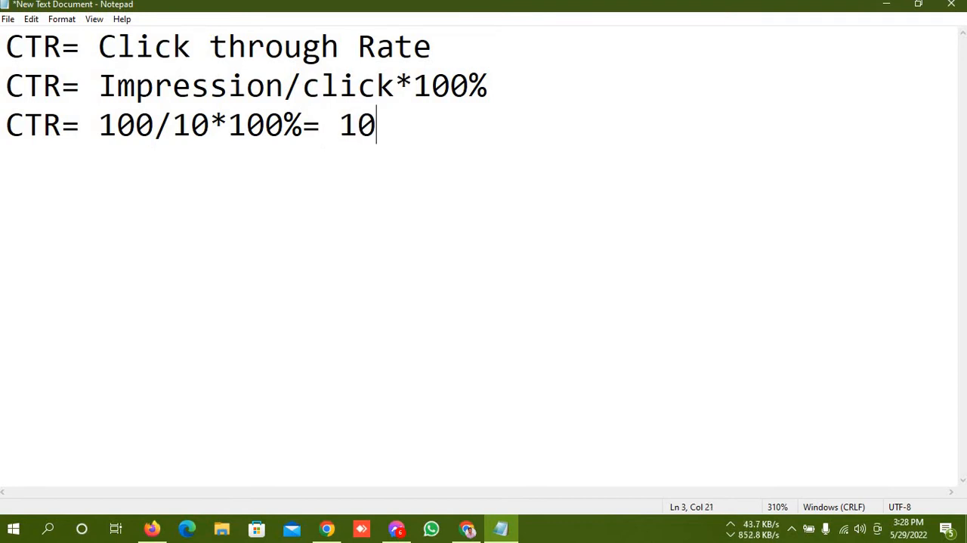
{"action": "type", "text": "%"}
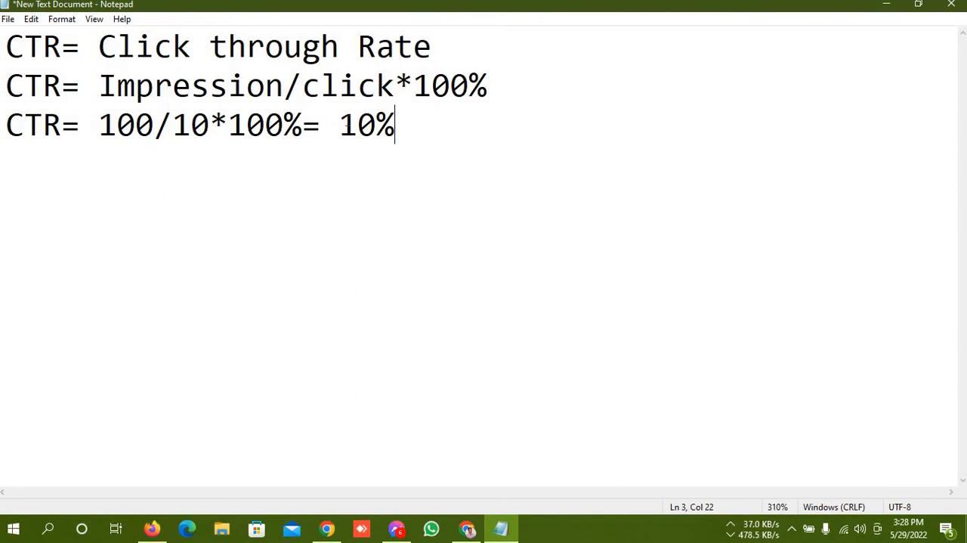
Append "=5% 6%" to the end of the worked example line, without a trailing comma
{"action": "left_click_drag", "start_coordinate": [340, 124], "coordinate": [400, 125]}
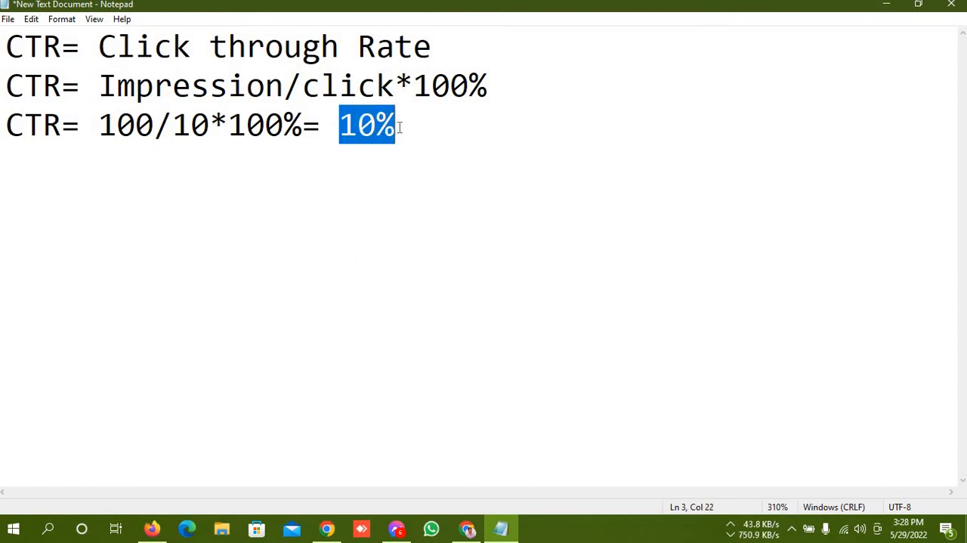
{"action": "left_click", "coordinate": [401, 129]}
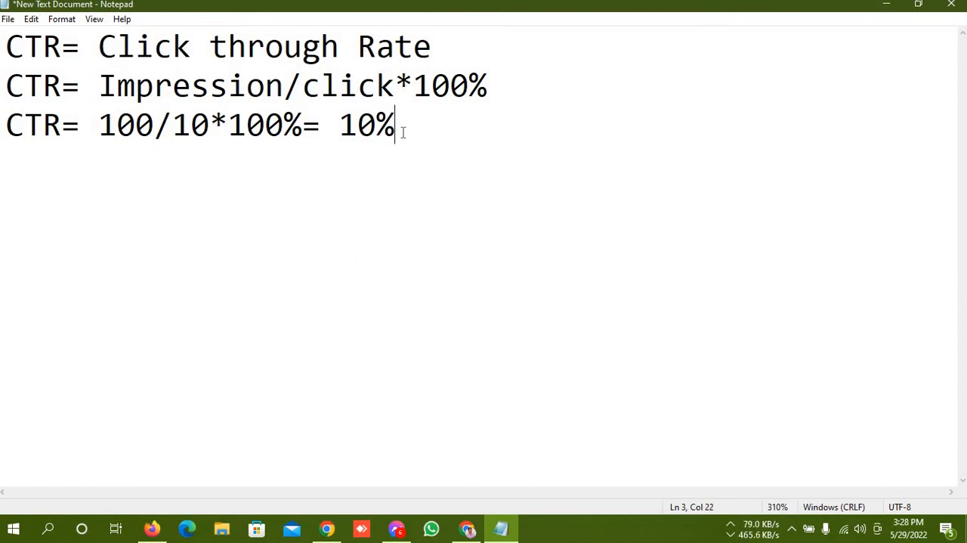
{"action": "type", "text": "=5"}
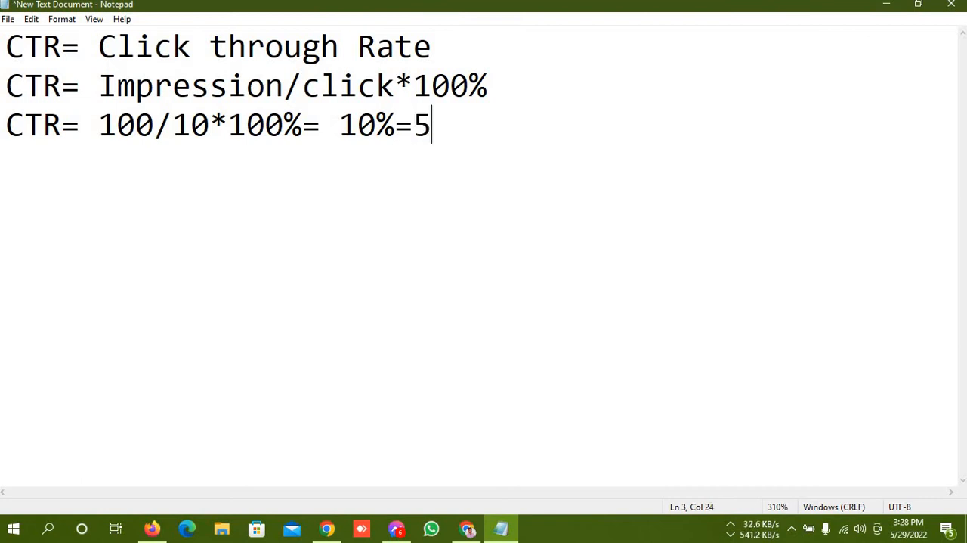
{"action": "type", "text": "%"}
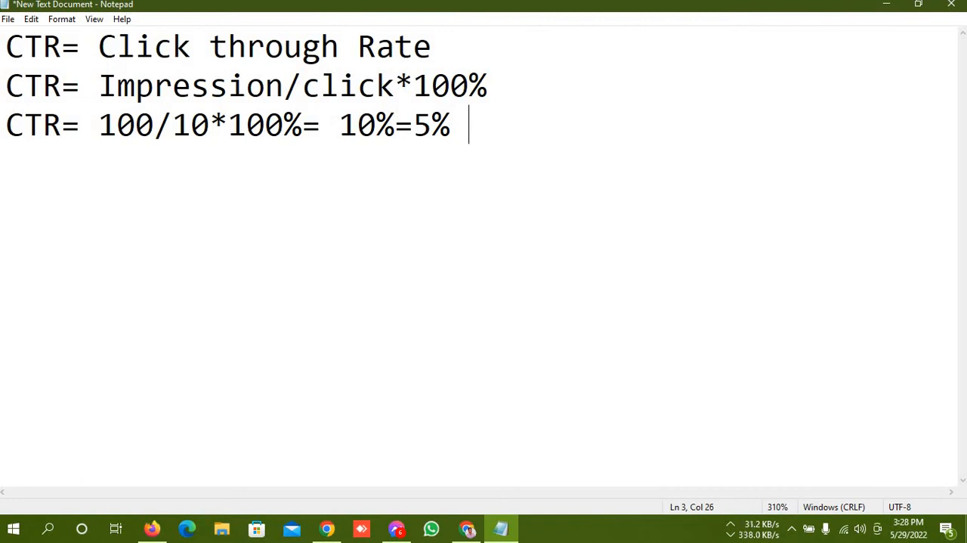
{"action": "type", "text": " 6%"}
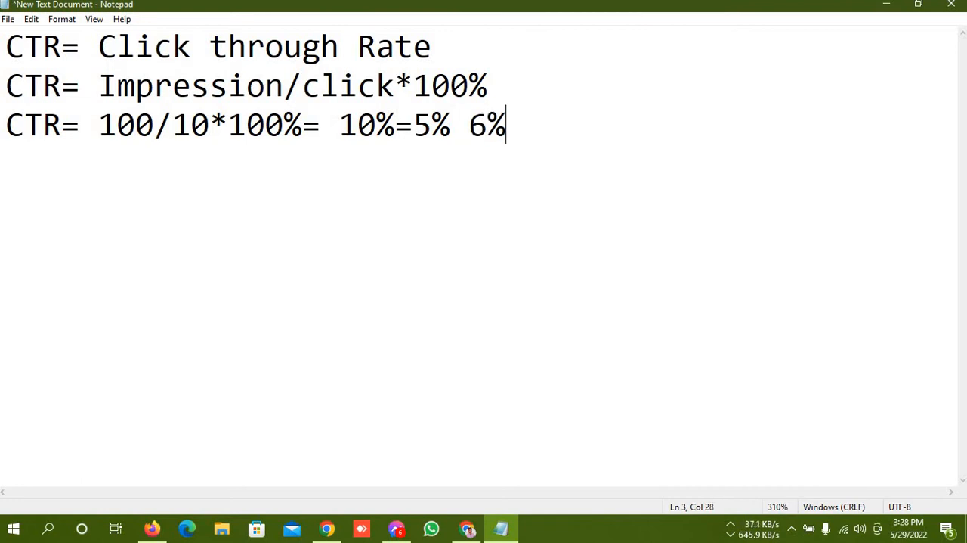
{"action": "type", "text": ","}
{"action": "key", "text": "BackSpace"}
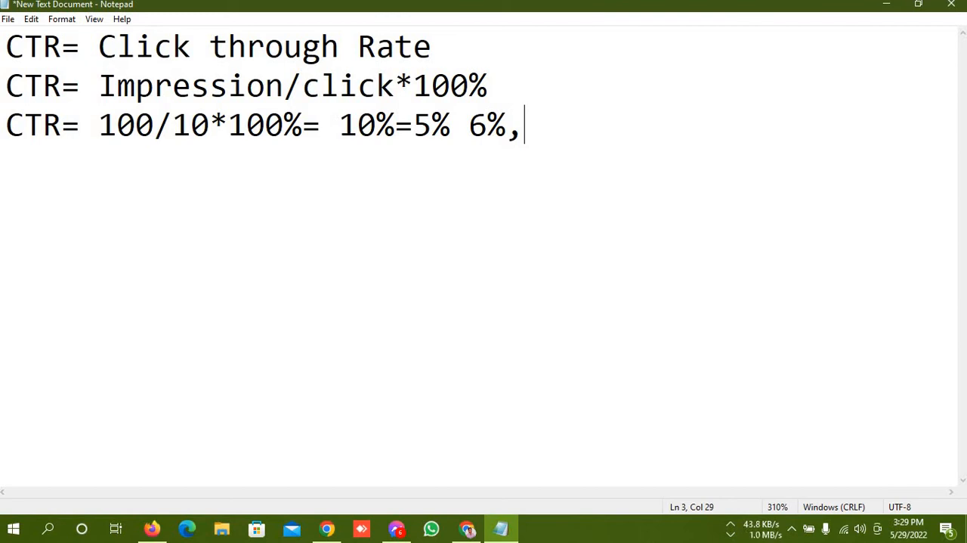
{"action": "key", "text": "BackSpace"}
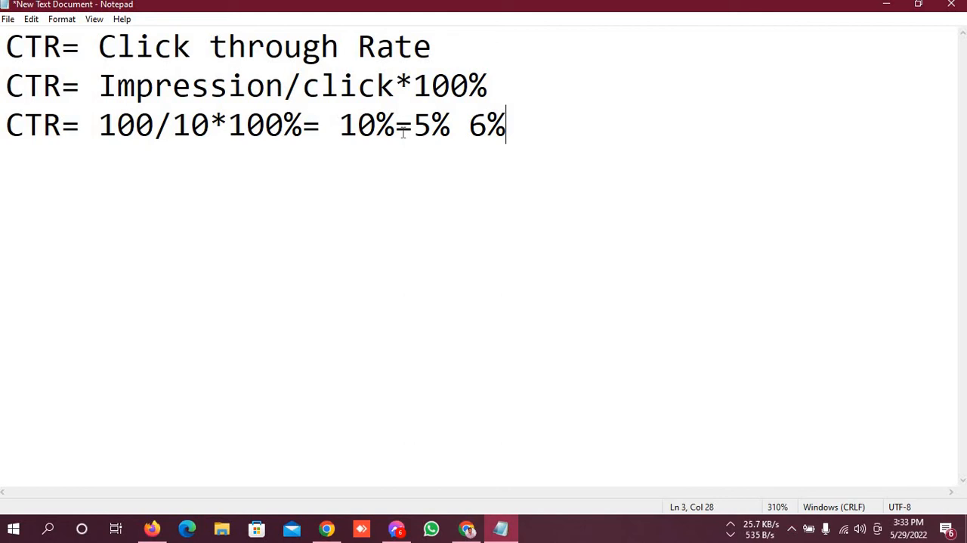
Restore the maximized text document window to a smaller size and minimize it to show the desktop
{"action": "key", "text": "super+Down"}
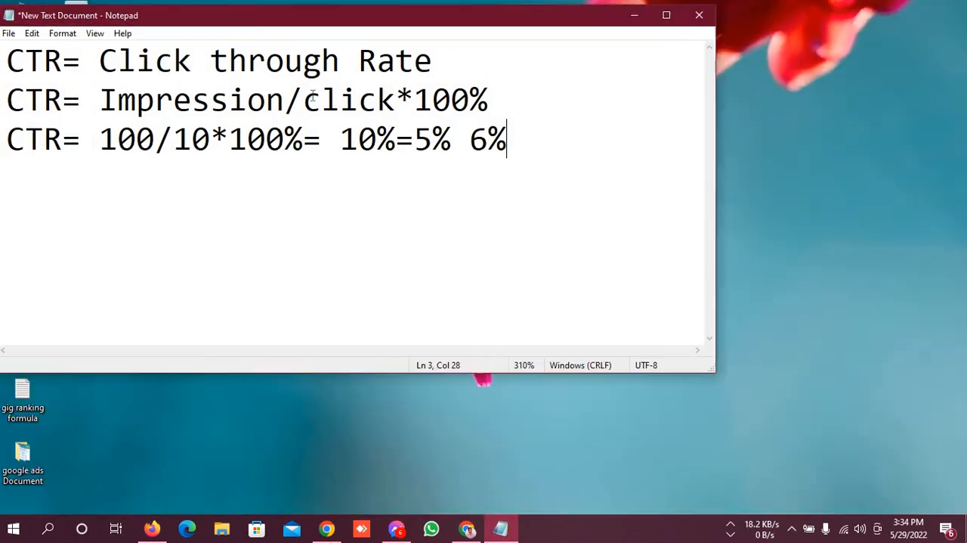
{"action": "left_click", "coordinate": [654, 51]}
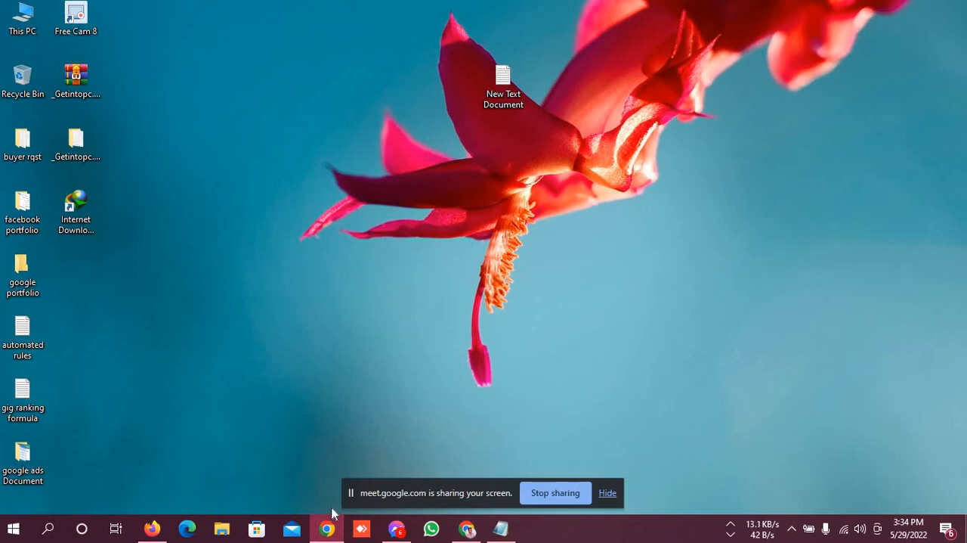
Switch to the Google Meet call in Chrome and connect the computer to the VK-18 Wi-Fi network
{"action": "left_click", "coordinate": [467, 528]}
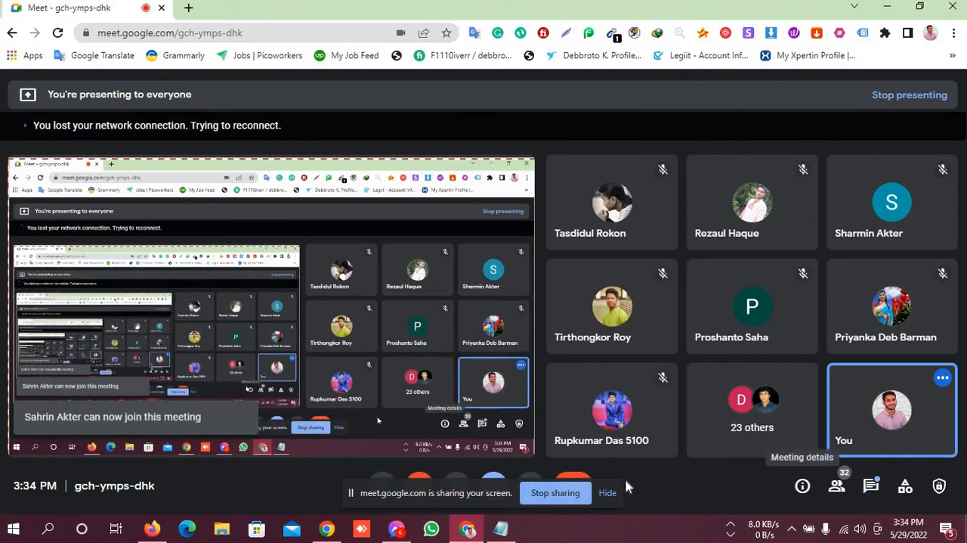
{"action": "left_click", "coordinate": [608, 493]}
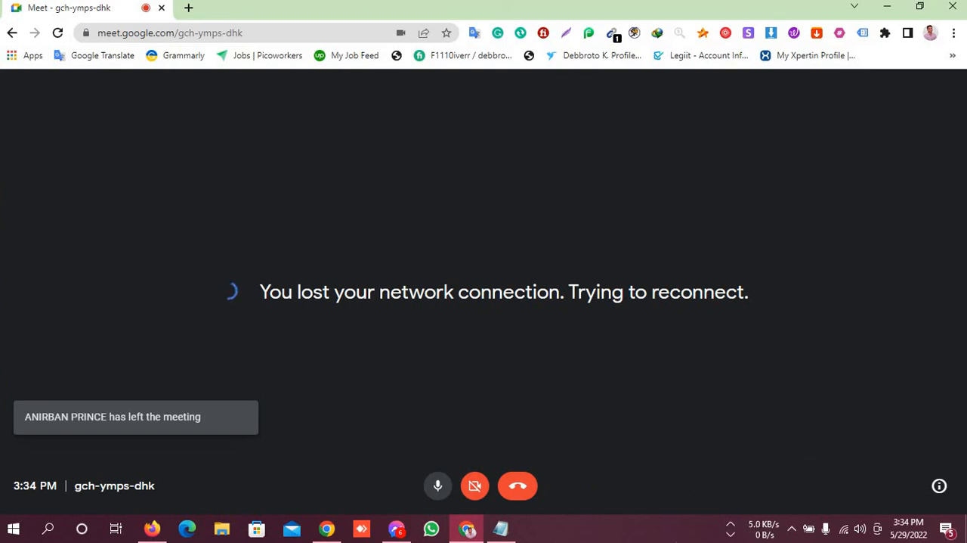
{"action": "left_click", "coordinate": [846, 529]}
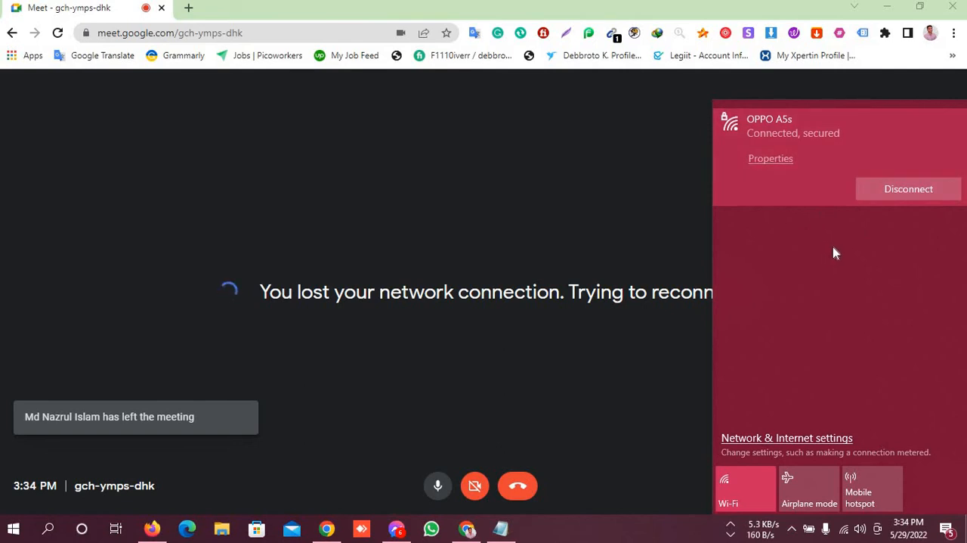
{"action": "left_click", "coordinate": [816, 227]}
{"action": "left_click", "coordinate": [900, 226]}
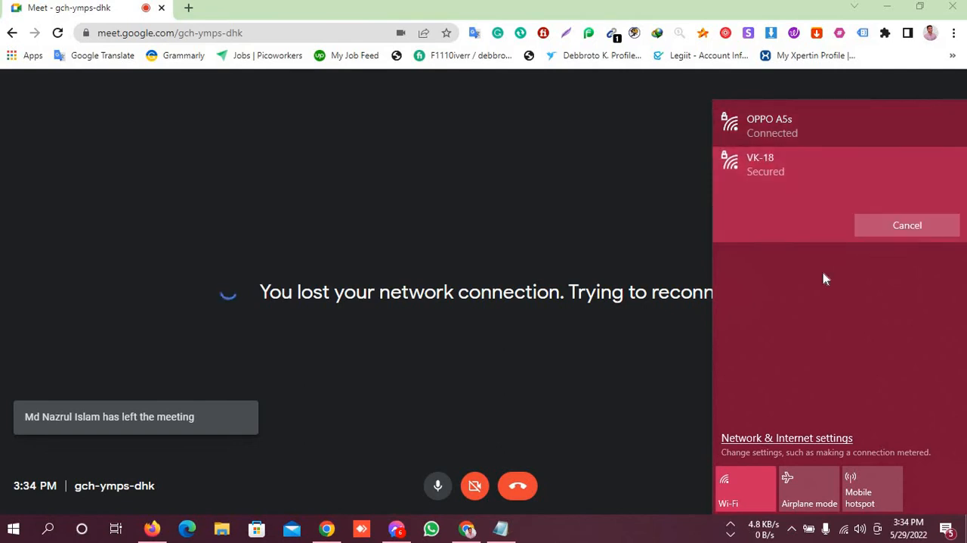
Ignore the screen-mirroring warning to keep presenting and turn the microphone on in the meeting
{"action": "left_click", "coordinate": [459, 490]}
{"action": "key", "text": "ctrl+d"}
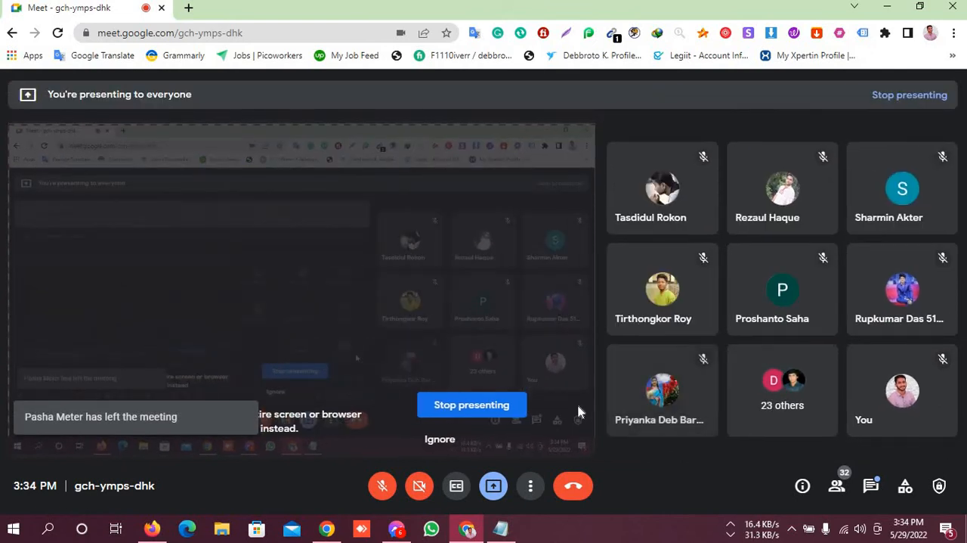
{"action": "left_click", "coordinate": [427, 439]}
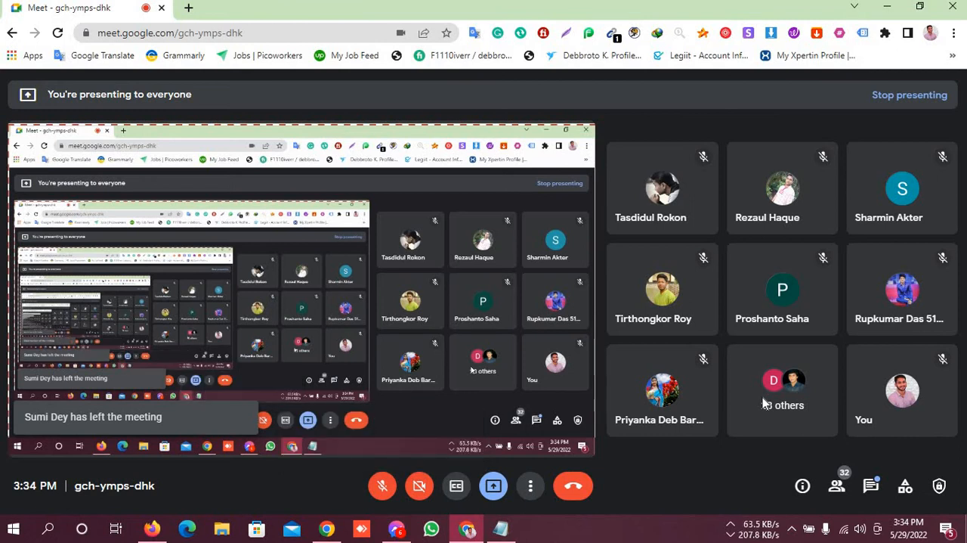
{"action": "left_click", "coordinate": [383, 485]}
{"action": "mouse_move", "coordinate": [755, 524]}
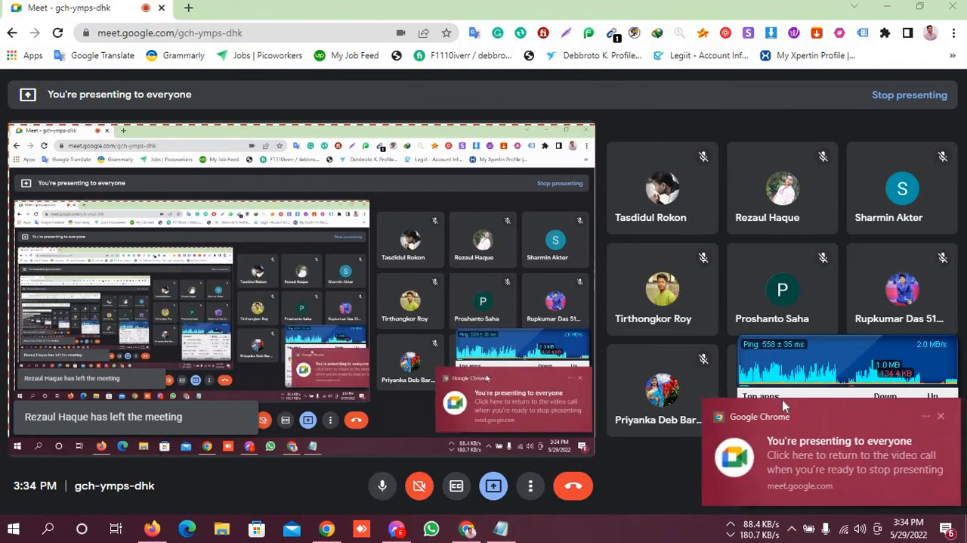
{"action": "left_click", "coordinate": [943, 418]}
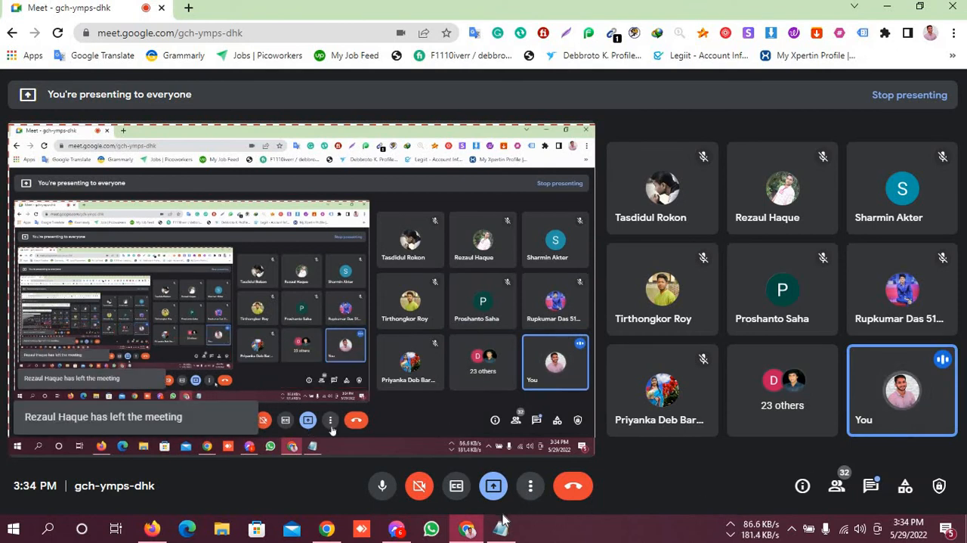
Read the participants' replies in the in-call messages and close the chat
{"action": "mouse_move", "coordinate": [500, 527]}
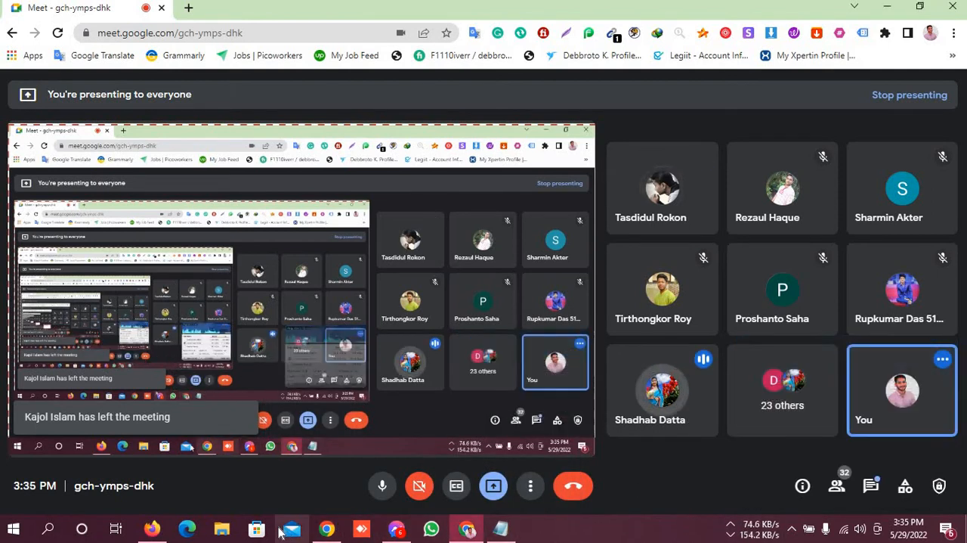
{"action": "mouse_move", "coordinate": [327, 530]}
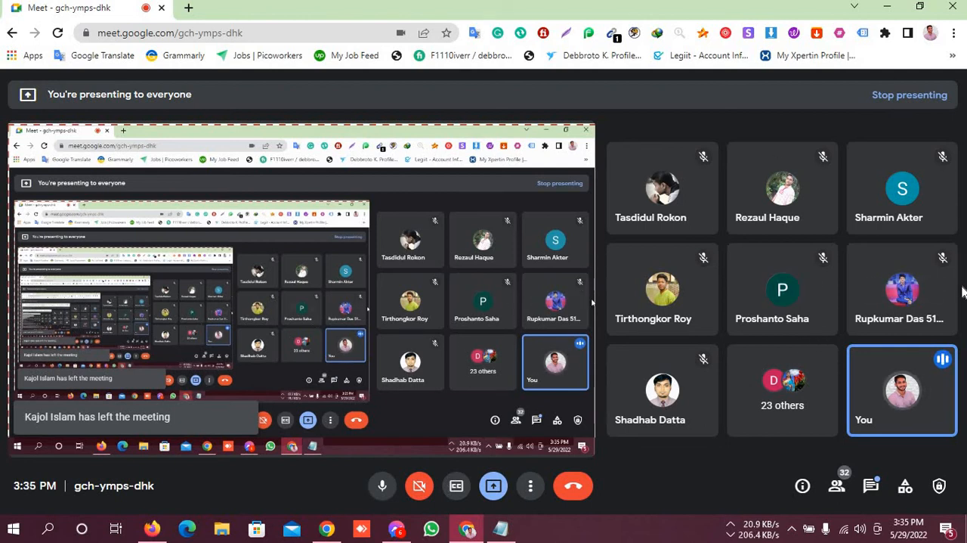
{"action": "left_click", "coordinate": [869, 486]}
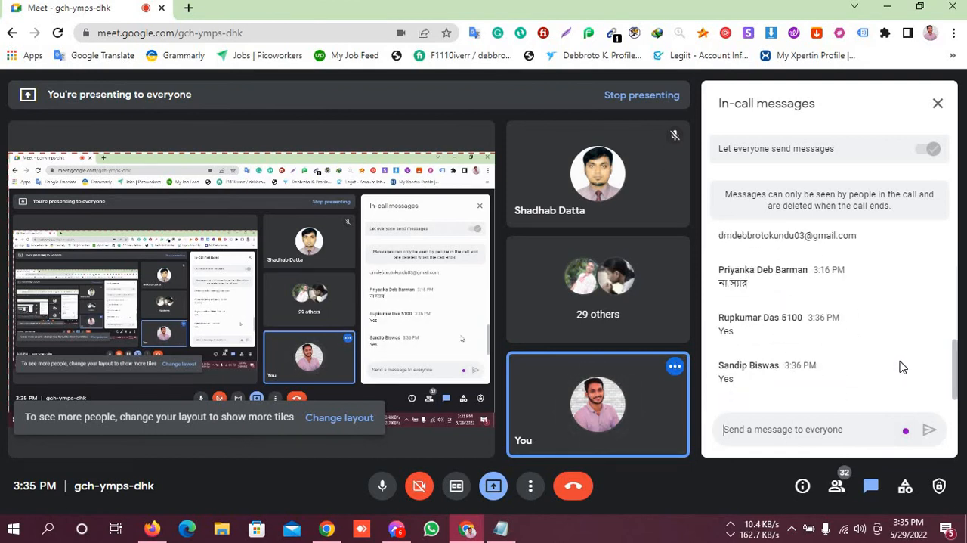
{"action": "left_click", "coordinate": [939, 104]}
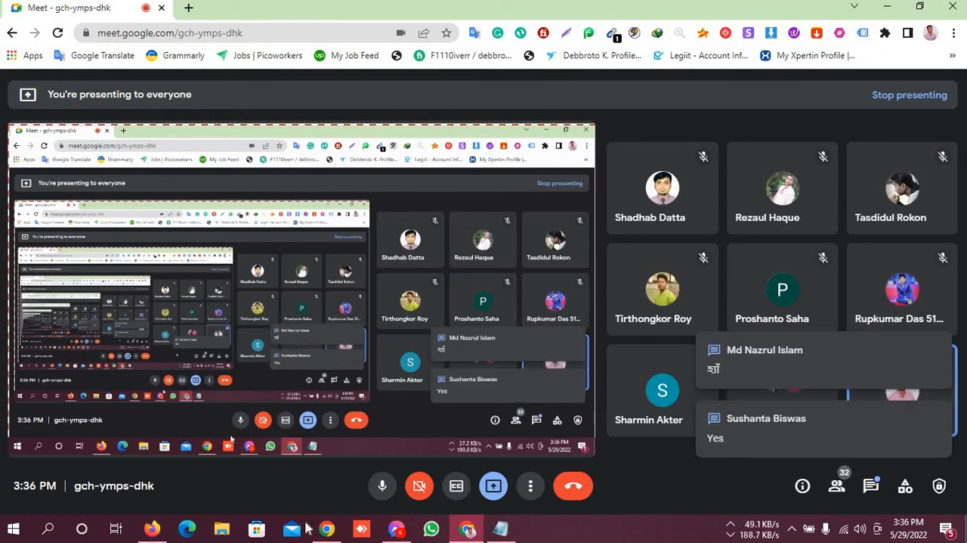
Switch to Firefox and add the first listed person to the ad account saha agro ad 1 with full-control Manage Ad Account access
{"action": "left_click", "coordinate": [154, 527]}
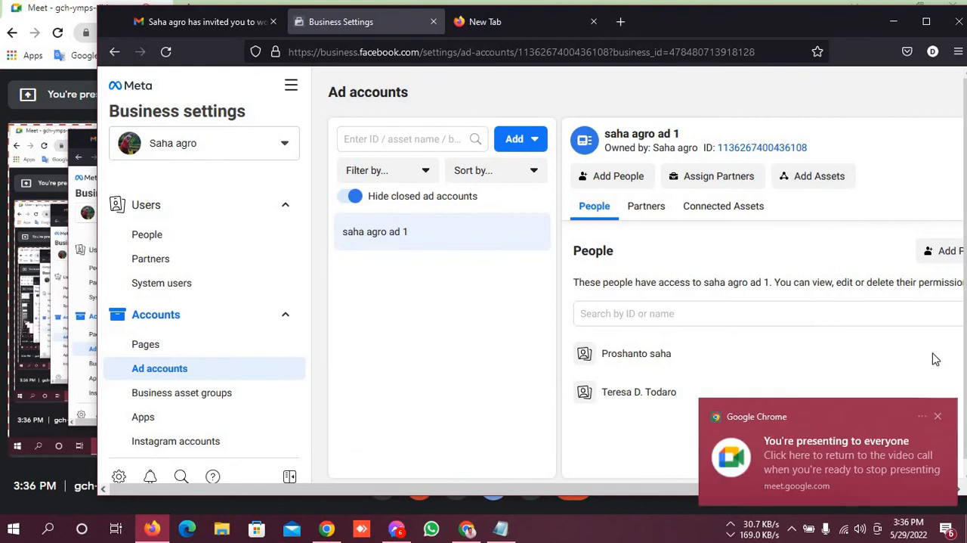
{"action": "double_click", "coordinate": [686, 17]}
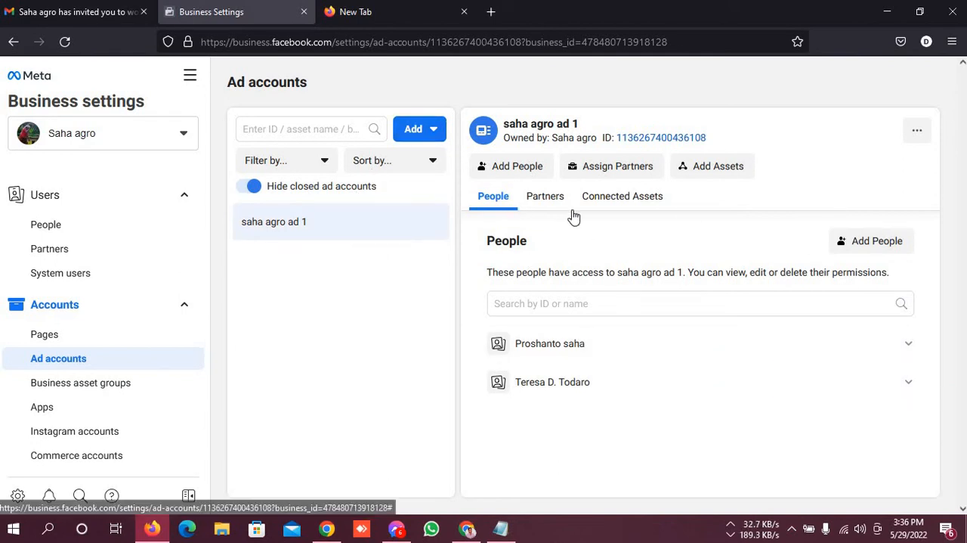
{"action": "left_click", "coordinate": [537, 167]}
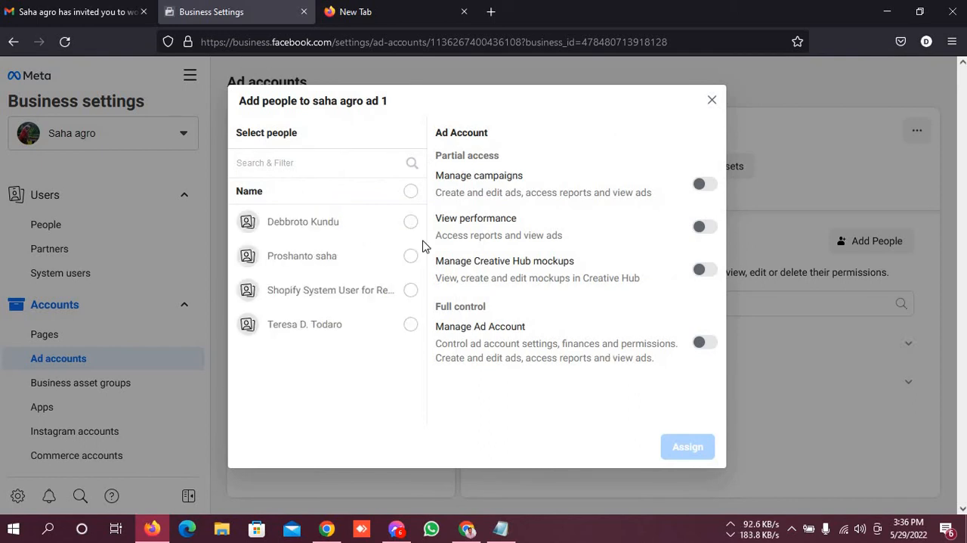
{"action": "left_click", "coordinate": [408, 224]}
{"action": "left_click", "coordinate": [703, 344]}
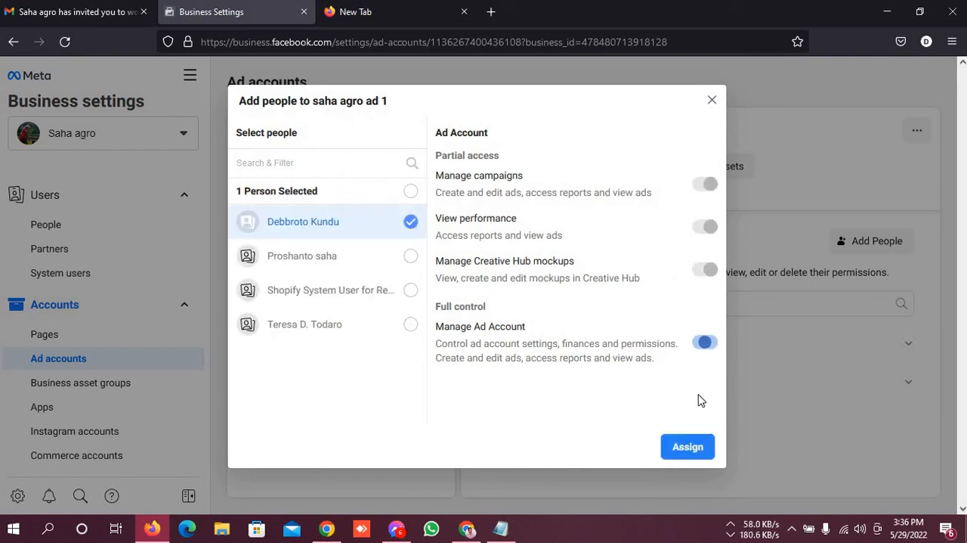
{"action": "left_click", "coordinate": [689, 447]}
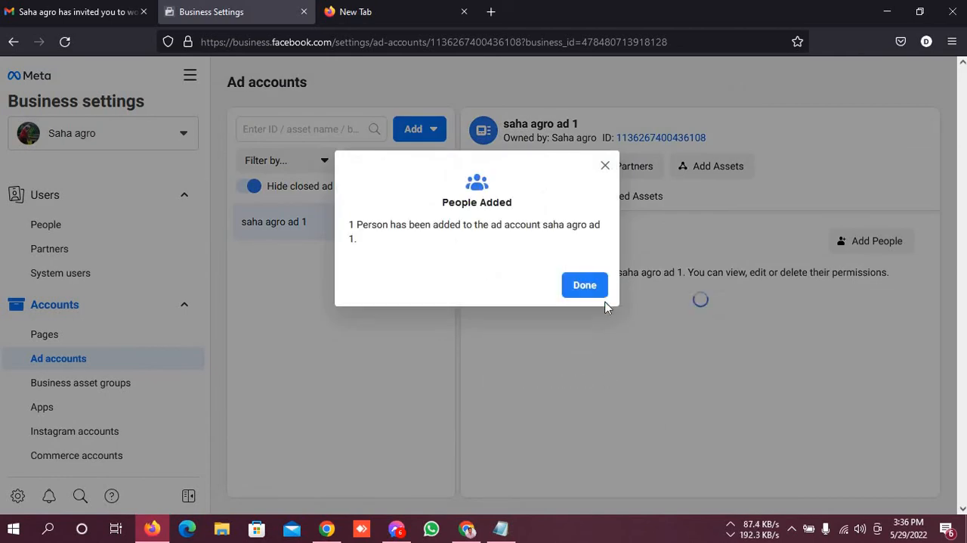
{"action": "left_click", "coordinate": [587, 287]}
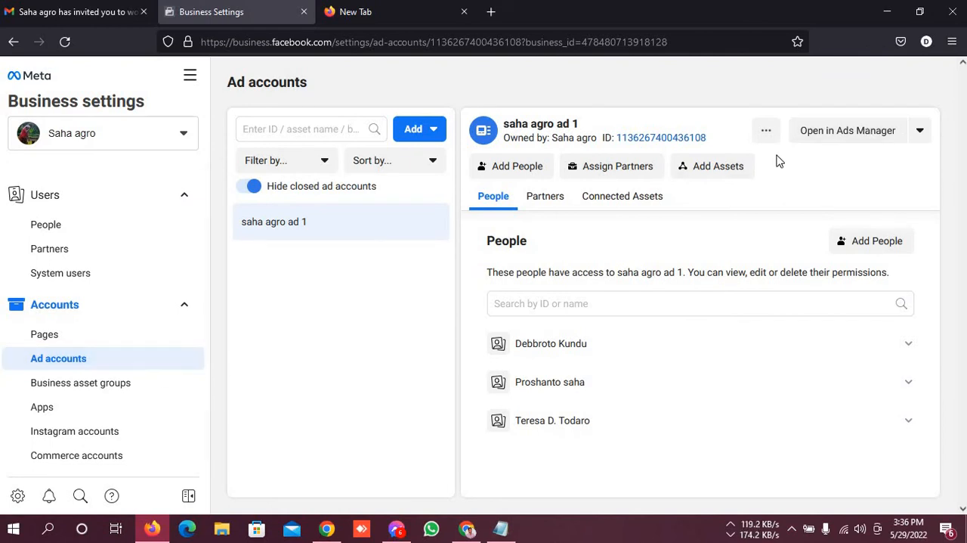
Open the saha agro ad 1 account in Ads Manager and show its Campaigns page
{"action": "left_click", "coordinate": [834, 136]}
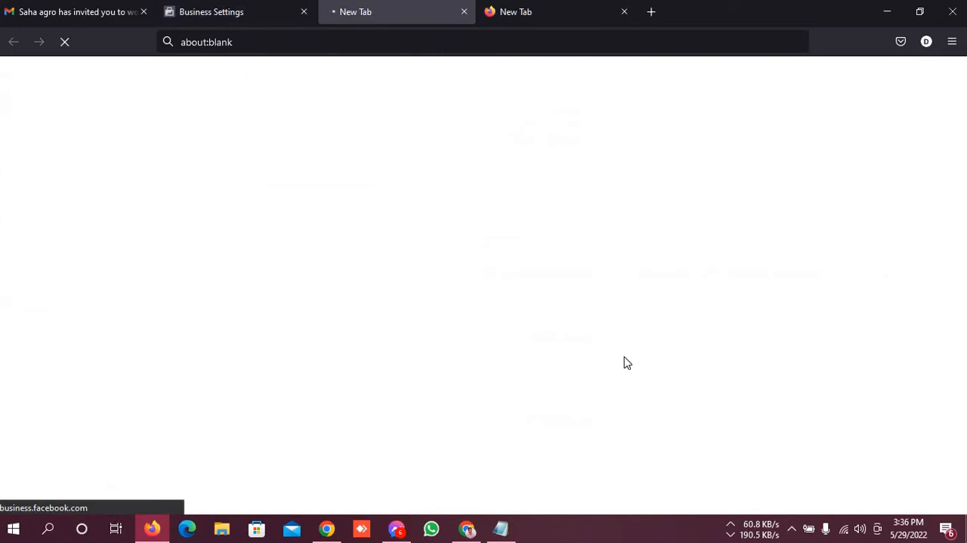
{"action": "left_click", "coordinate": [226, 11]}
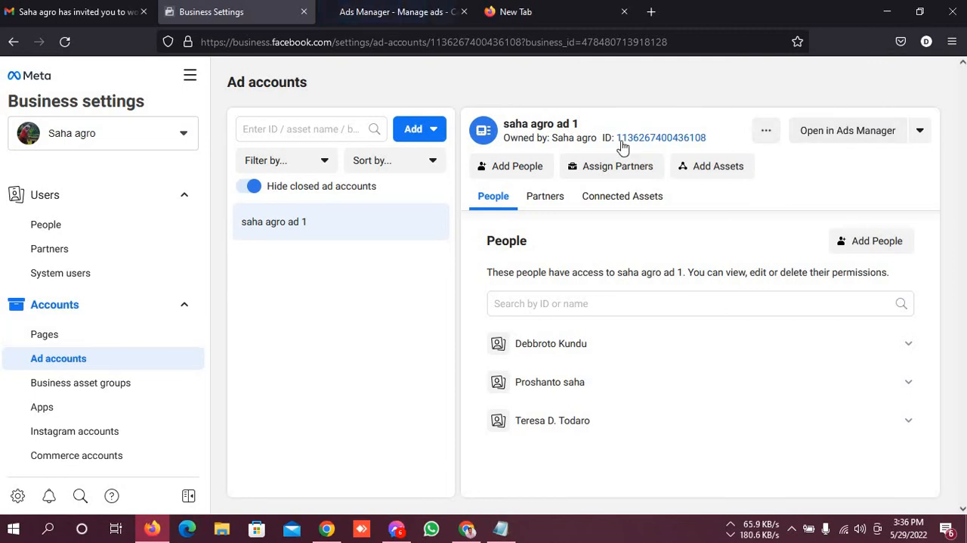
{"action": "left_click", "coordinate": [380, 11]}
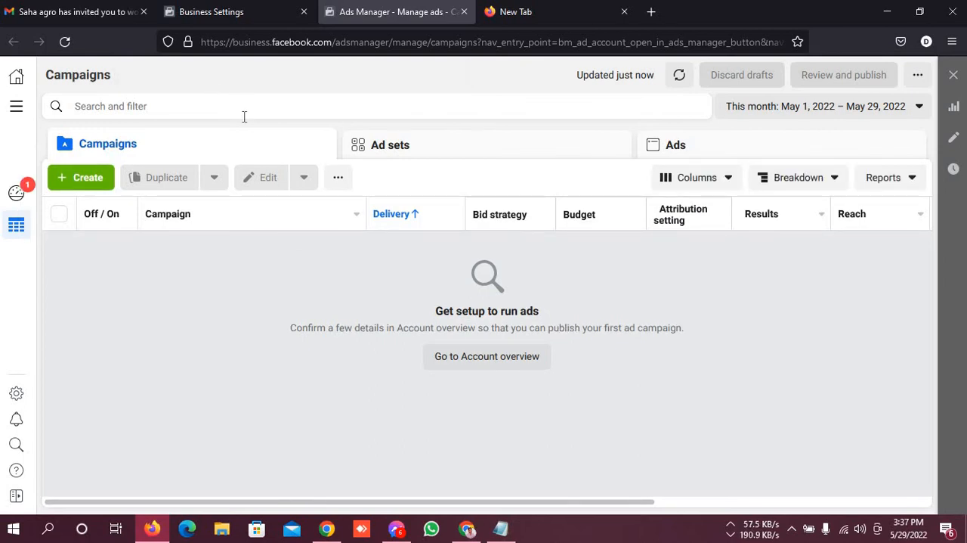
Return to the Google Meet call in Chrome and admit the participant waiting to join
{"action": "left_click", "coordinate": [466, 528]}
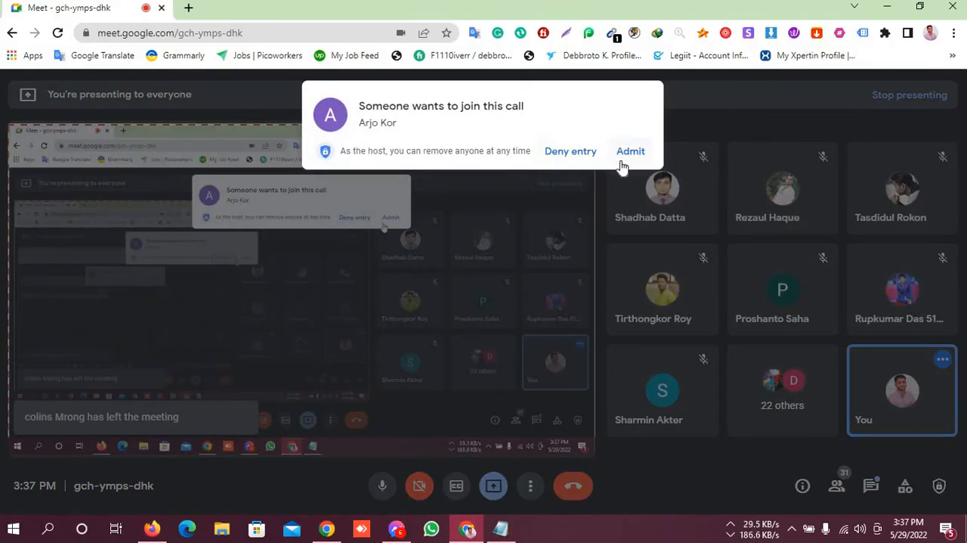
{"action": "left_click", "coordinate": [626, 159]}
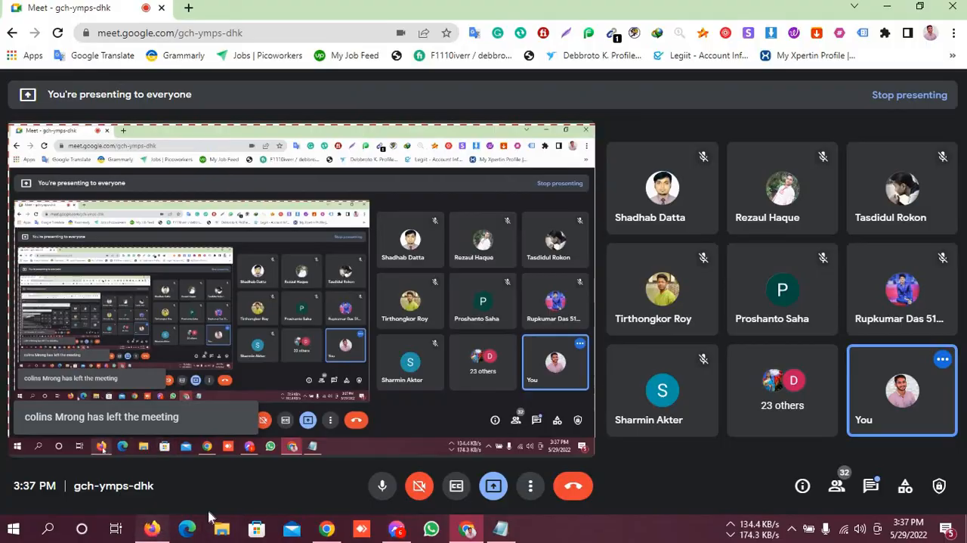
Switch back to Ads Manager in Firefox, start creating a new campaign and dismiss the presenting notification
{"action": "left_click", "coordinate": [152, 528]}
{"action": "left_click", "coordinate": [81, 176]}
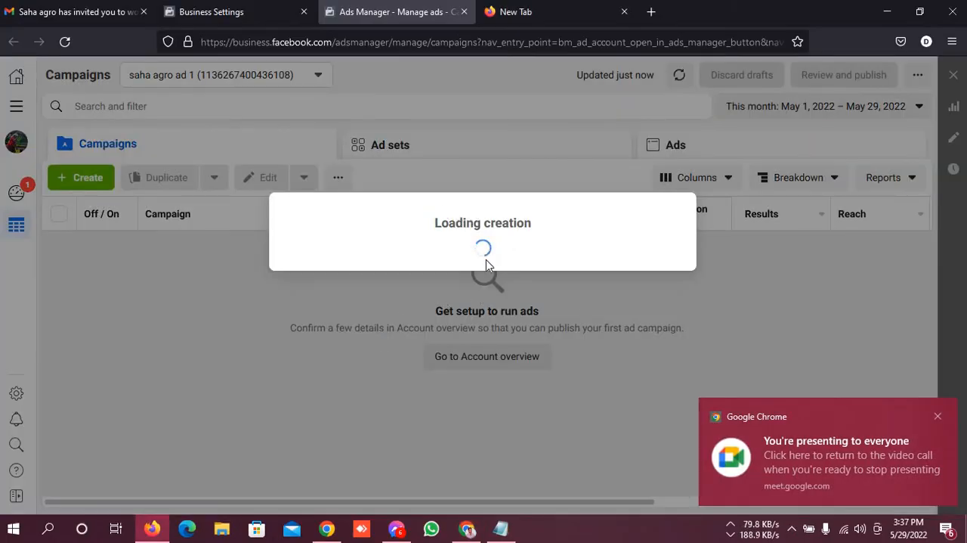
{"action": "left_click", "coordinate": [936, 417]}
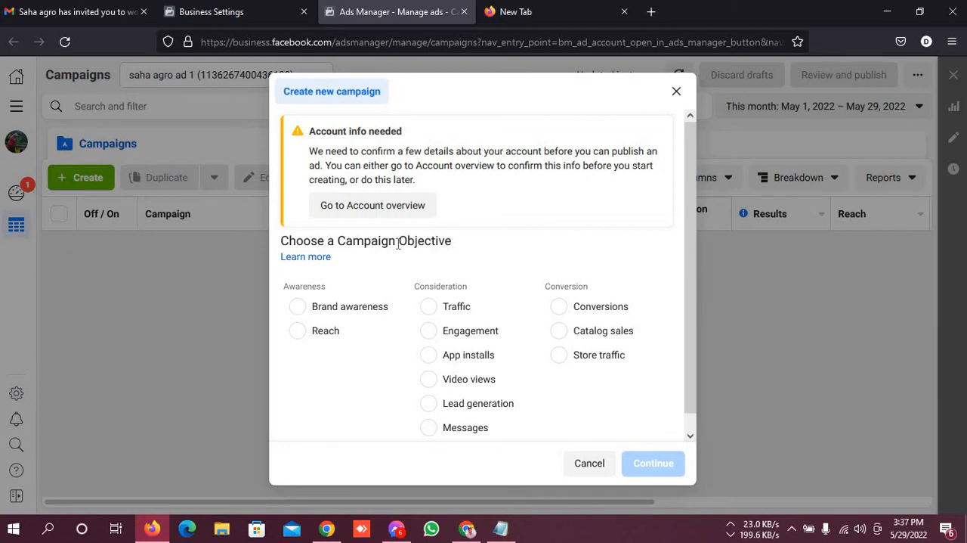
Examine the campaign objectives offered under Awareness, Consideration and Conversion for the new campaign
{"action": "double_click", "coordinate": [438, 240]}
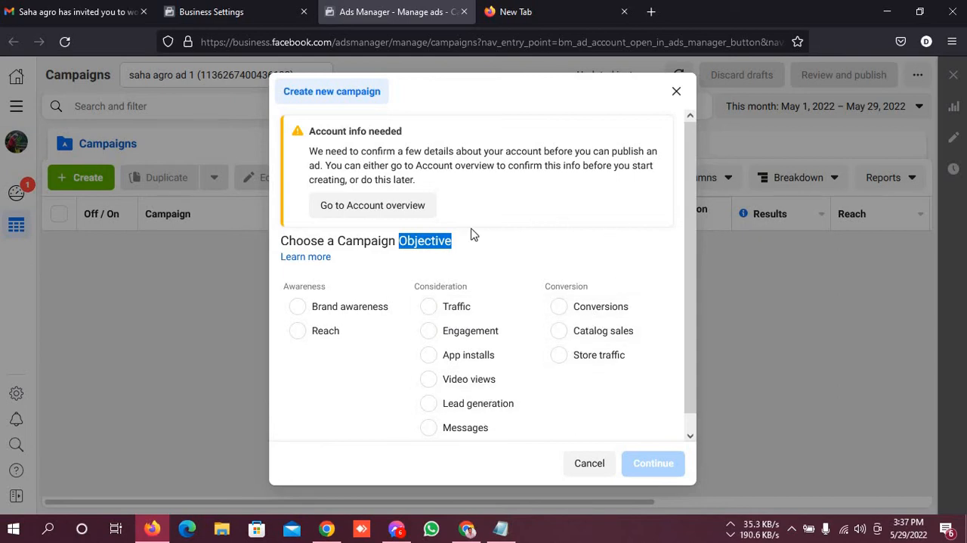
{"action": "left_click", "coordinate": [536, 336]}
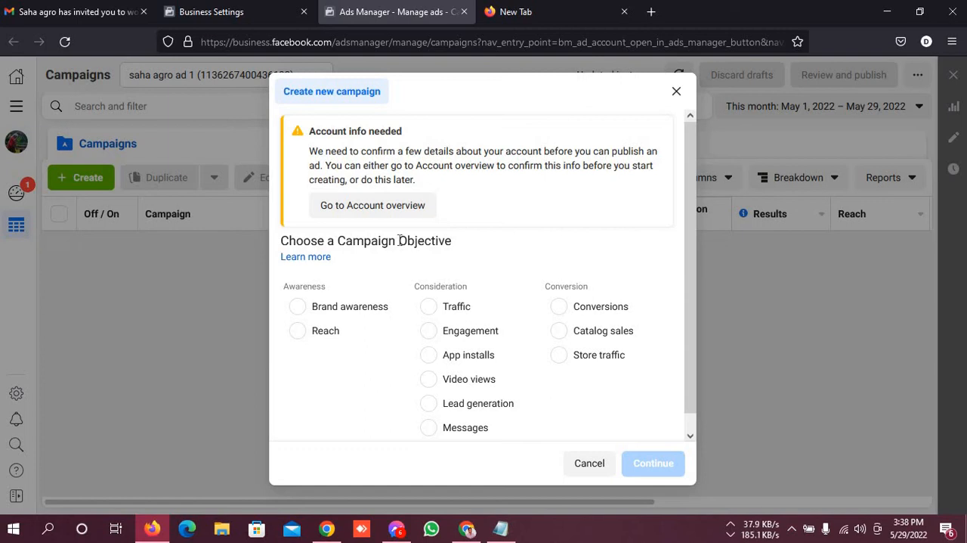
{"action": "left_click_drag", "start_coordinate": [399, 240], "coordinate": [485, 240]}
{"action": "left_click", "coordinate": [495, 235]}
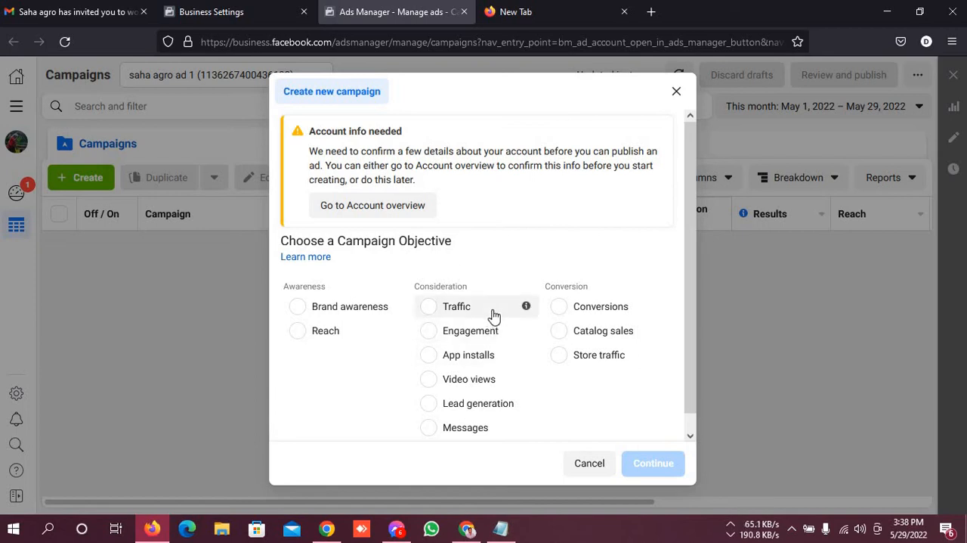
{"action": "left_click", "coordinate": [676, 91]}
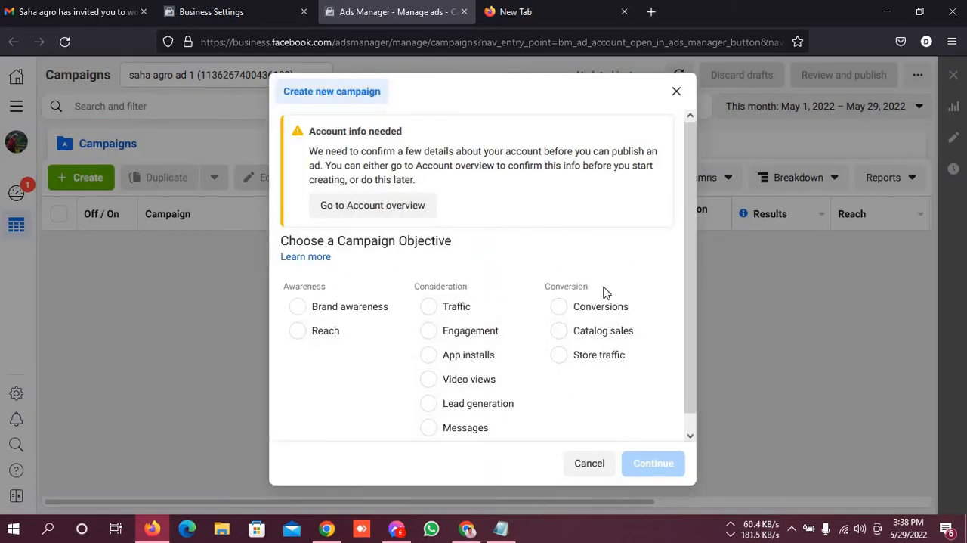
{"action": "scroll", "coordinate": [524, 408], "scroll_direction": "down", "scroll_amount": 1}
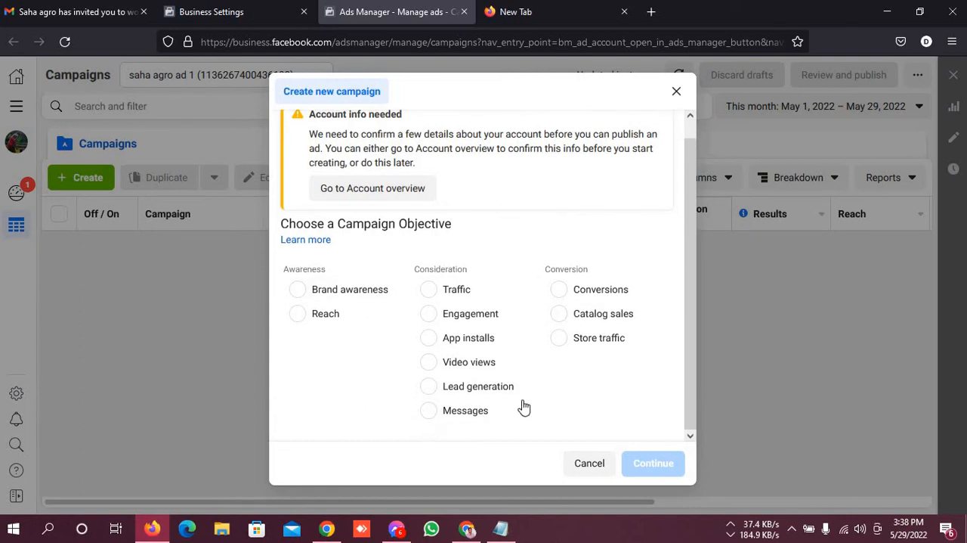
{"action": "scroll", "coordinate": [522, 406], "scroll_direction": "up", "scroll_amount": 1}
{"action": "scroll", "coordinate": [521, 403], "scroll_direction": "down", "scroll_amount": 1}
{"action": "scroll", "coordinate": [521, 403], "scroll_direction": "up", "scroll_amount": 1}
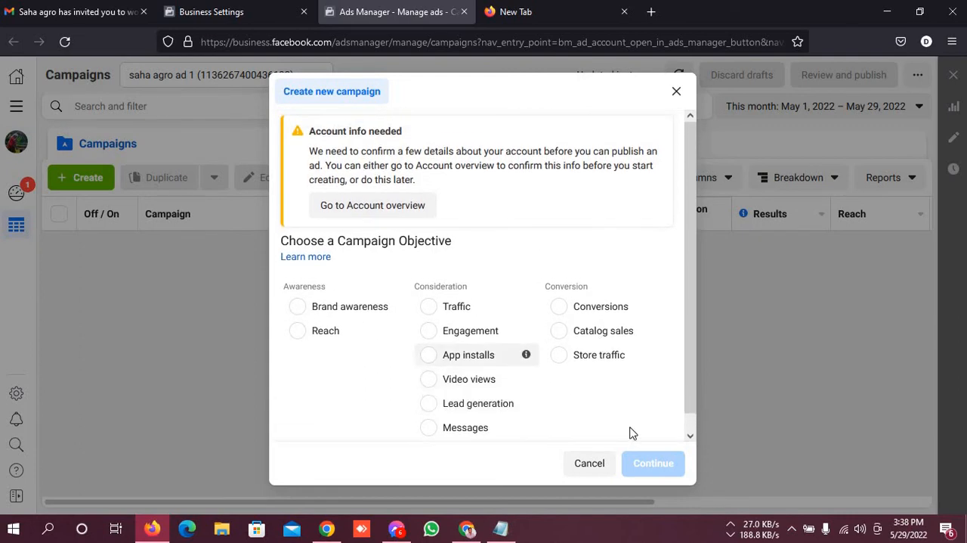
{"action": "scroll", "coordinate": [611, 424], "scroll_direction": "down", "scroll_amount": 1}
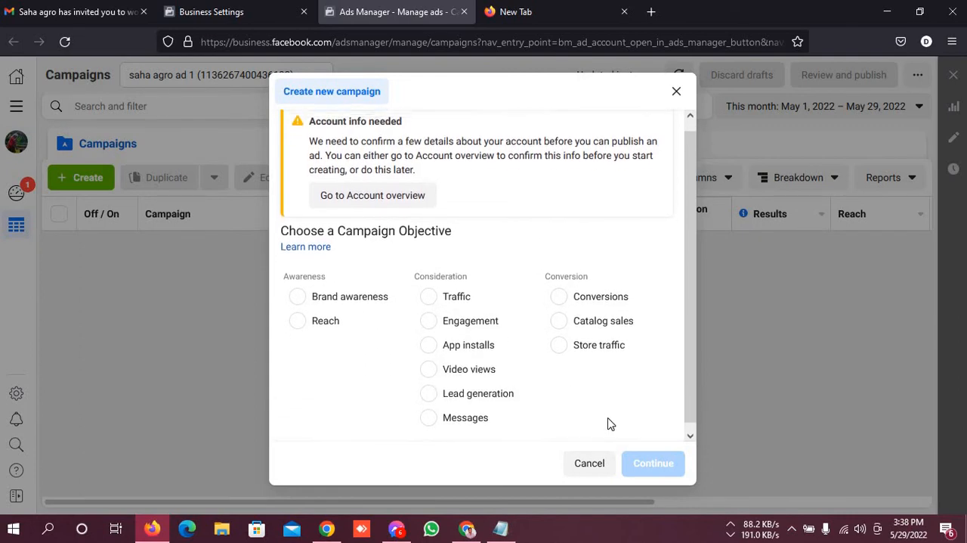
{"action": "scroll", "coordinate": [611, 424], "scroll_direction": "up", "scroll_amount": 1}
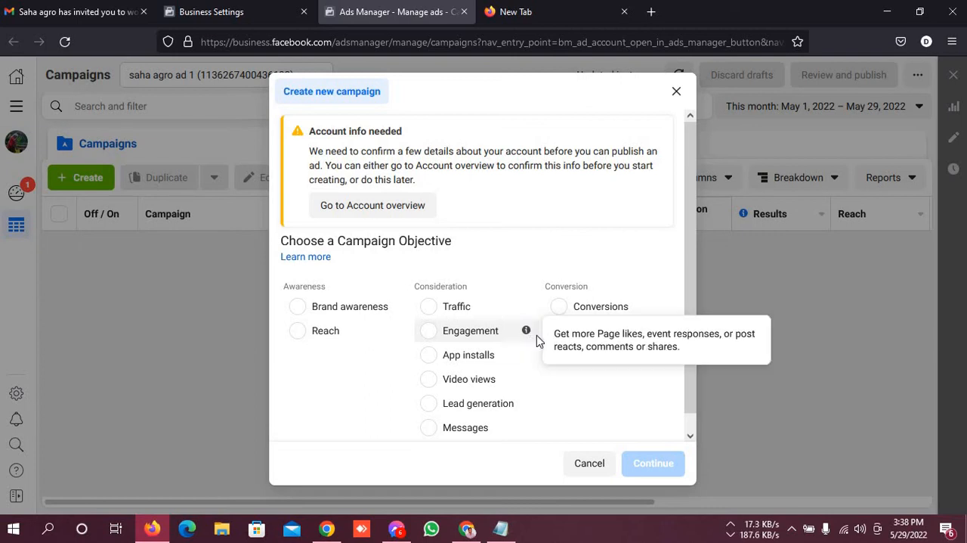
Highlight the Awareness category heading and its Reach objective in the campaign objective list
{"action": "left_click_drag", "start_coordinate": [336, 293], "coordinate": [268, 288]}
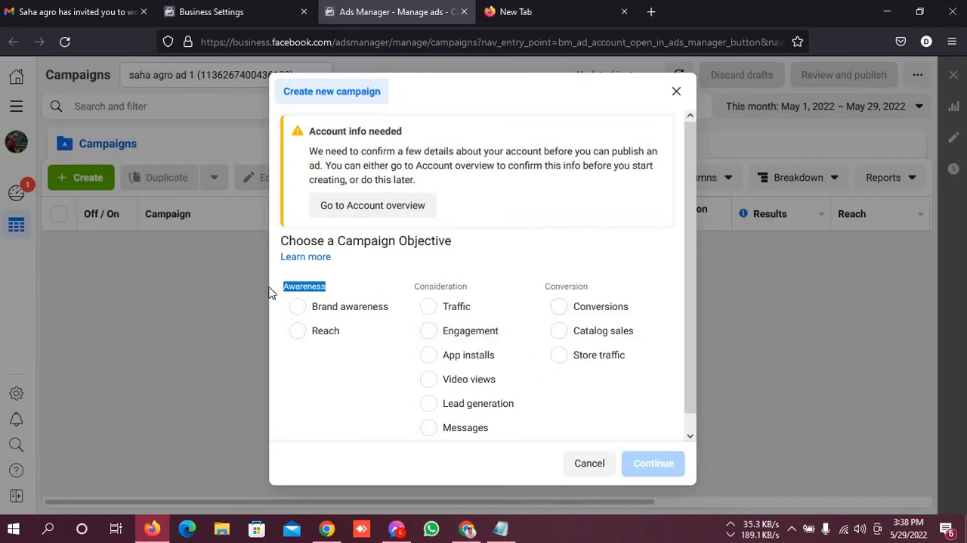
{"action": "left_click", "coordinate": [333, 373]}
{"action": "left_click_drag", "start_coordinate": [340, 334], "coordinate": [308, 337]}
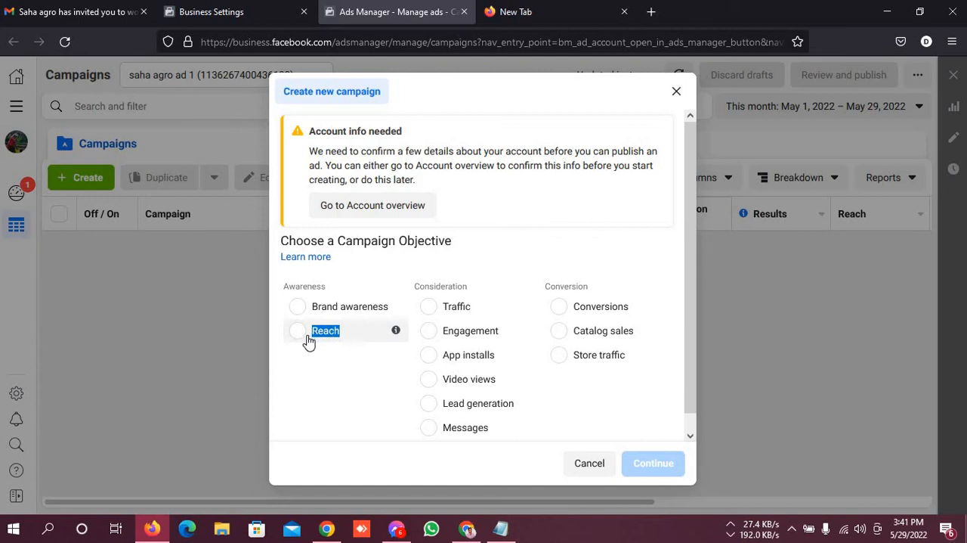
Select the Reach objective under Awareness, switch to Brand awareness, and view the Brand awareness description
{"action": "left_click", "coordinate": [308, 342]}
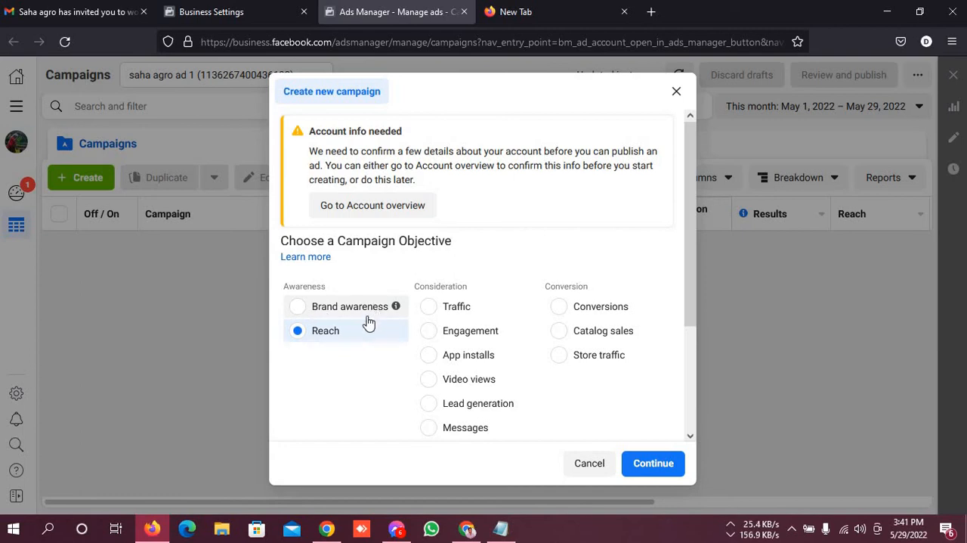
{"action": "left_click", "coordinate": [327, 307]}
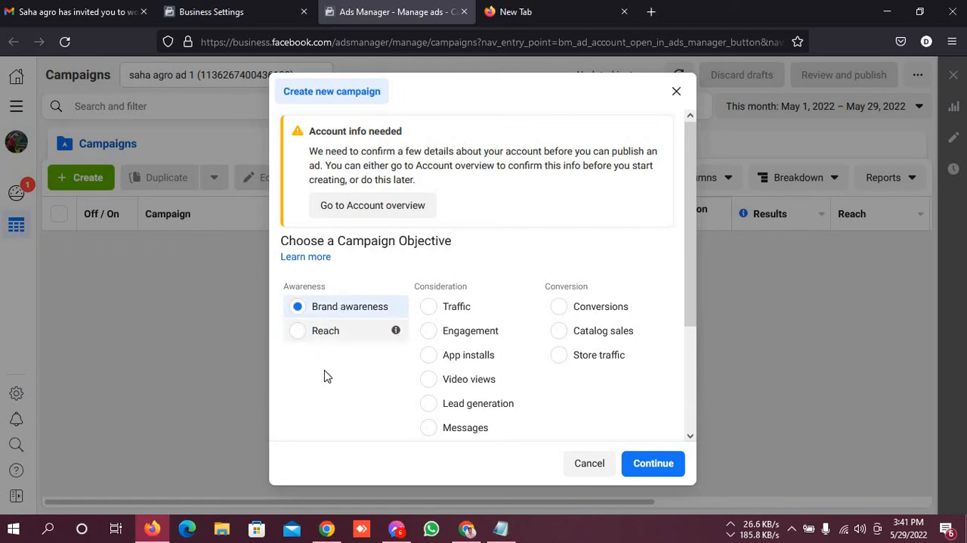
{"action": "scroll", "coordinate": [361, 385], "scroll_direction": "down", "scroll_amount": 2}
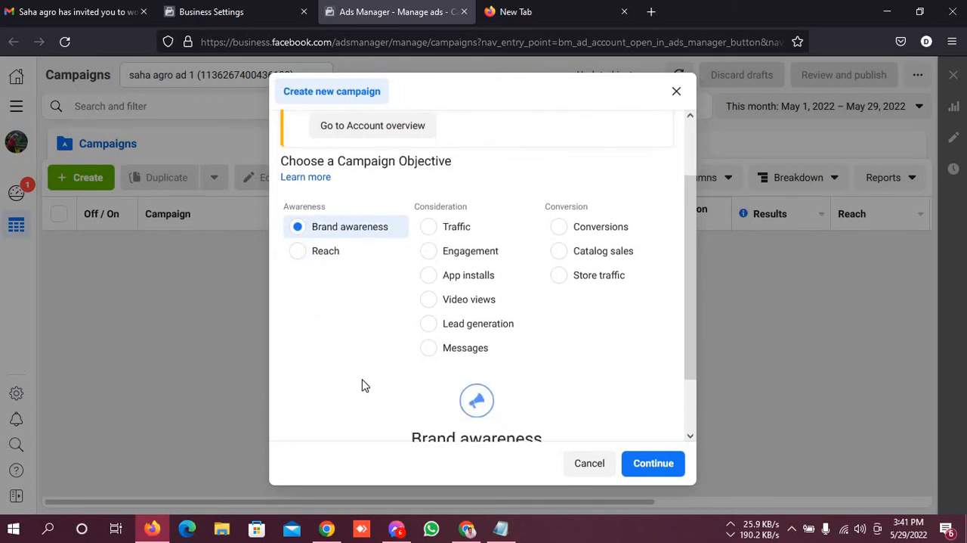
{"action": "scroll", "coordinate": [360, 385], "scroll_direction": "up", "scroll_amount": 1}
{"action": "scroll", "coordinate": [353, 404], "scroll_direction": "down", "scroll_amount": 1}
Switch to the Google Meet call in Chrome and mute the microphone
{"action": "left_click", "coordinate": [466, 529]}
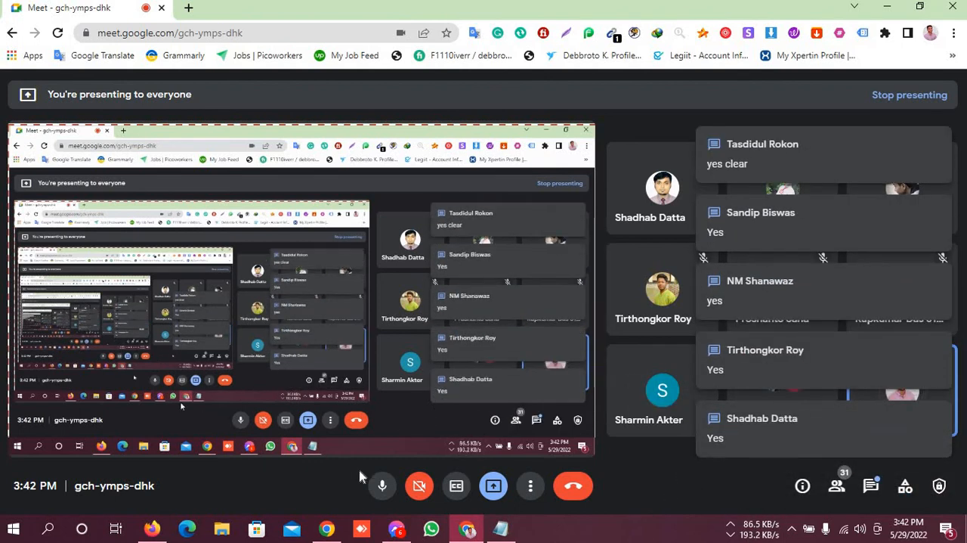
{"action": "left_click", "coordinate": [380, 484]}
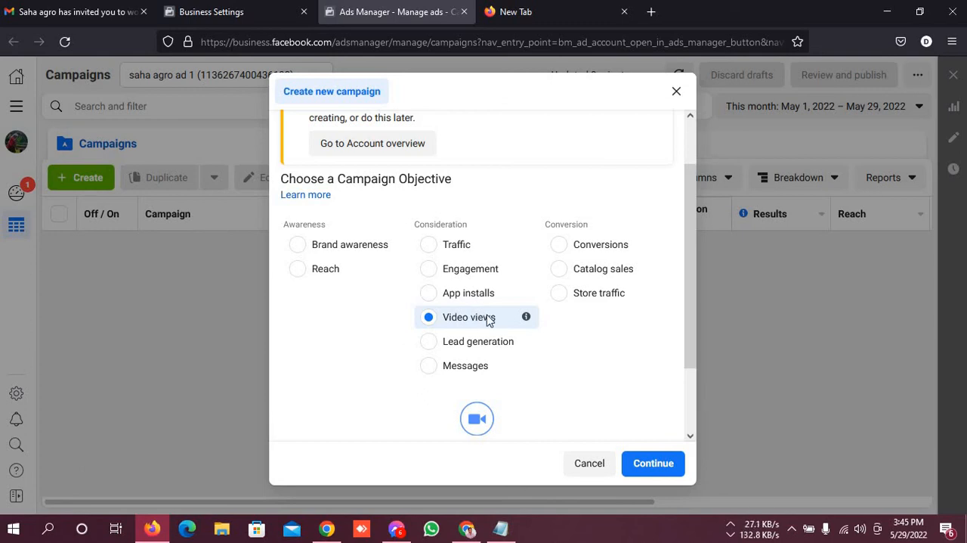
Select the Lead generation objective under Consideration and read its description
{"action": "left_click", "coordinate": [490, 343]}
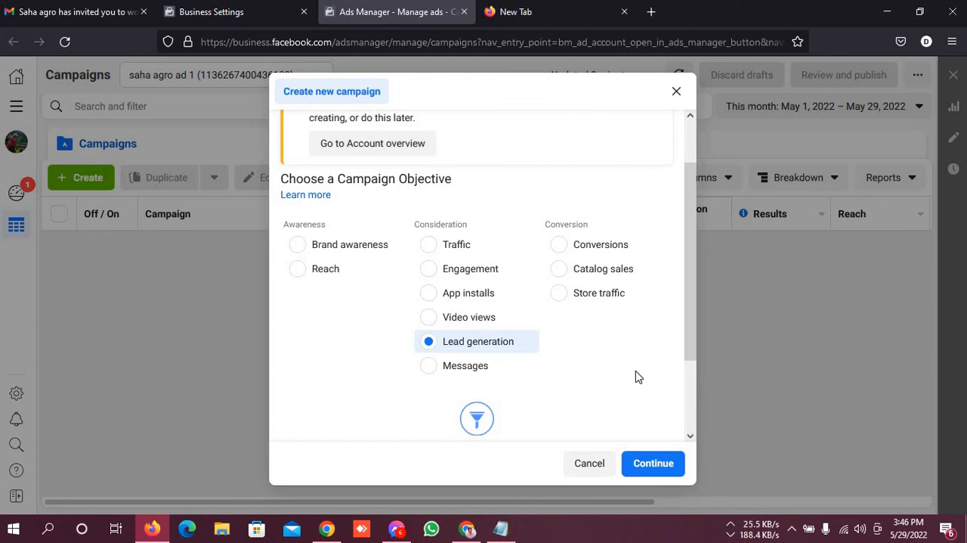
{"action": "scroll", "coordinate": [635, 377], "scroll_direction": "down", "scroll_amount": 2}
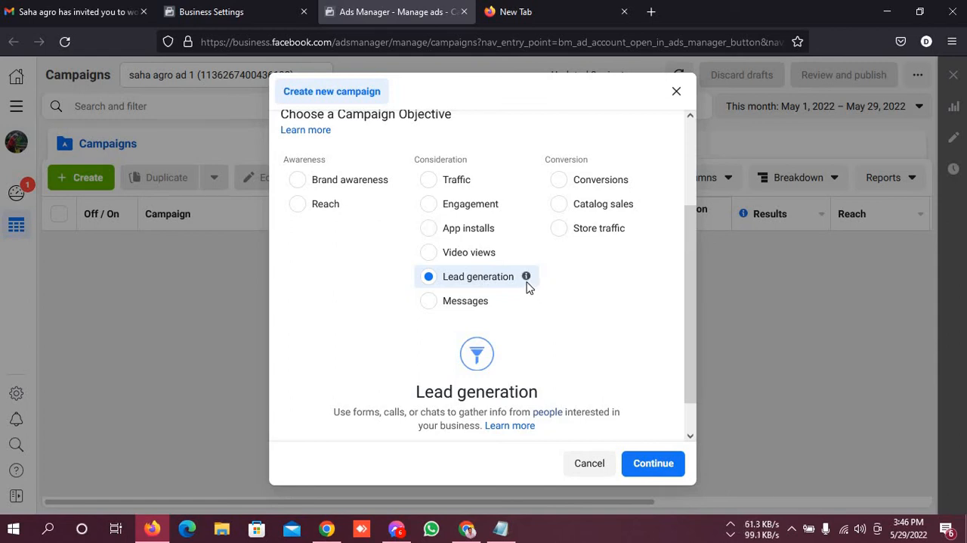
{"action": "mouse_move", "coordinate": [538, 282]}
{"action": "scroll", "coordinate": [484, 280], "scroll_direction": "up", "scroll_amount": 1}
{"action": "scroll", "coordinate": [550, 364], "scroll_direction": "down", "scroll_amount": 1}
View the tooltip for the Messages objective, select Messages under Consideration and read its description
{"action": "mouse_move", "coordinate": [522, 303]}
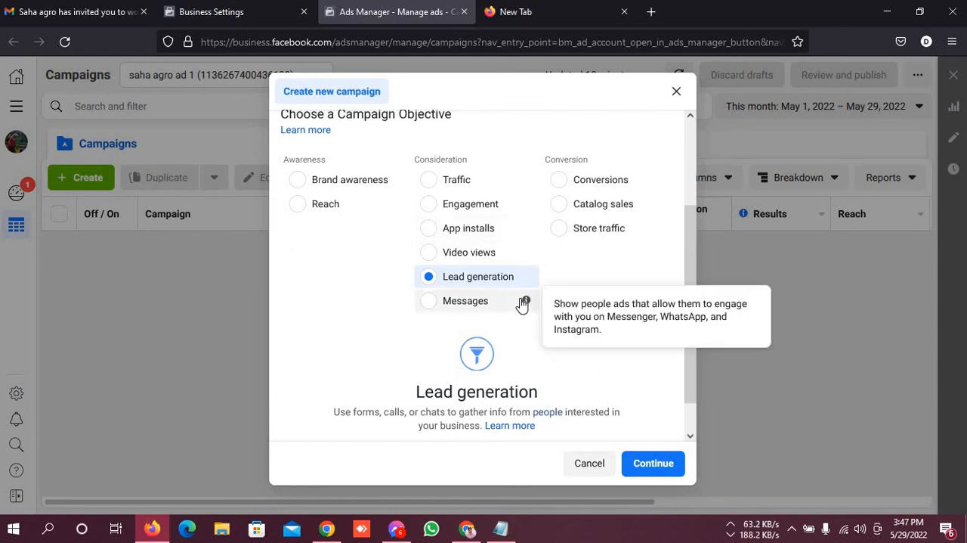
{"action": "left_click", "coordinate": [468, 303]}
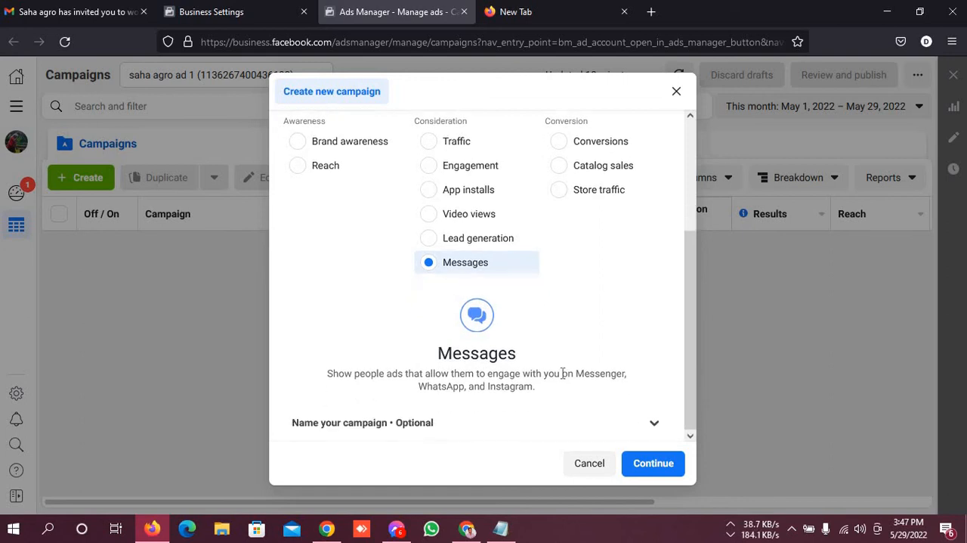
{"action": "scroll", "coordinate": [574, 354], "scroll_direction": "up", "scroll_amount": 3}
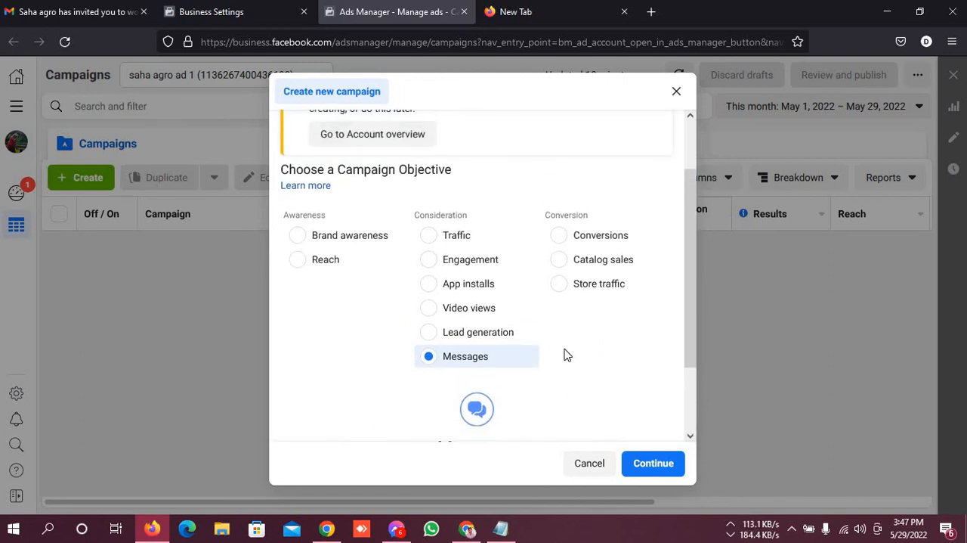
{"action": "scroll", "coordinate": [567, 354], "scroll_direction": "down", "scroll_amount": 3}
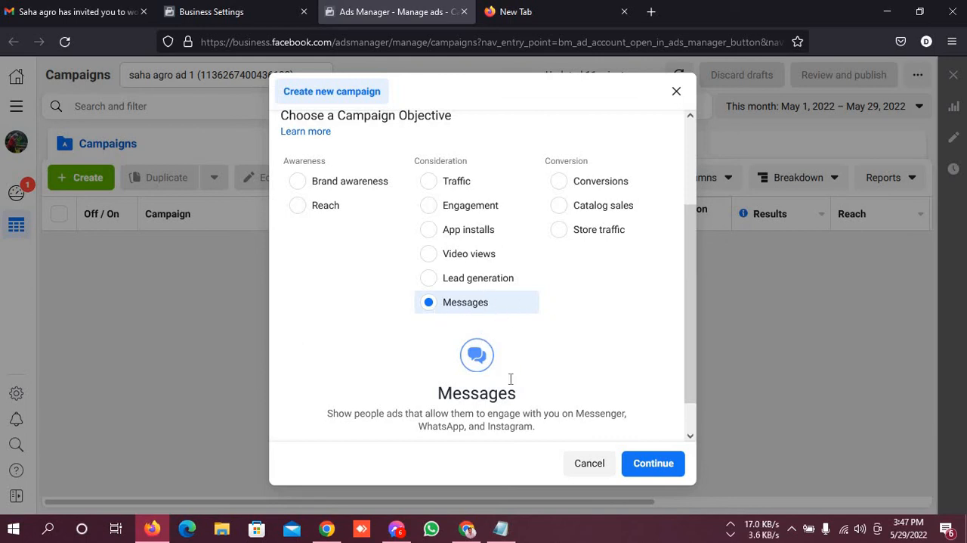
{"action": "scroll", "coordinate": [511, 380], "scroll_direction": "down", "scroll_amount": 1}
{"action": "scroll", "coordinate": [511, 380], "scroll_direction": "up", "scroll_amount": 2}
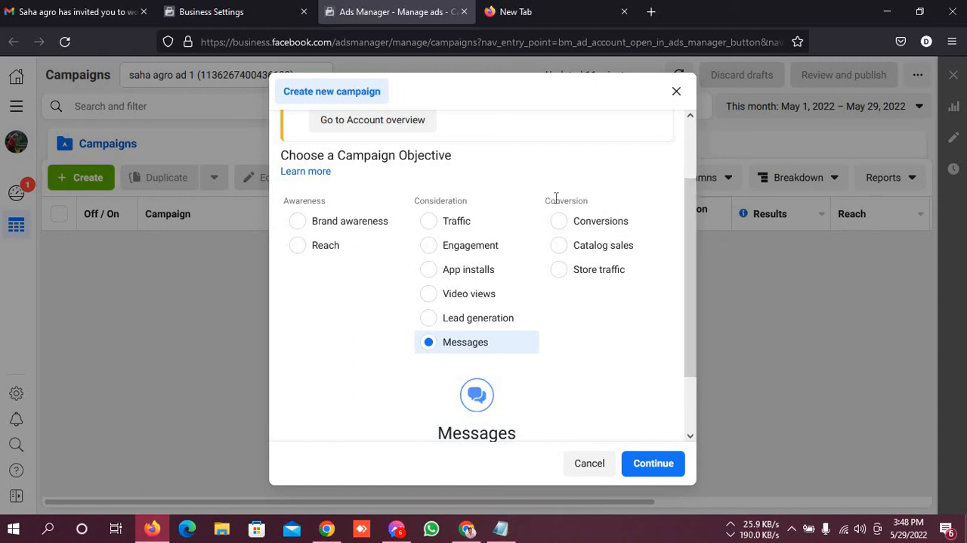
Highlight the Conversion category heading and select the Conversions objective beneath it
{"action": "left_click_drag", "start_coordinate": [542, 200], "coordinate": [594, 201]}
{"action": "left_click", "coordinate": [610, 182]}
{"action": "left_click", "coordinate": [587, 227]}
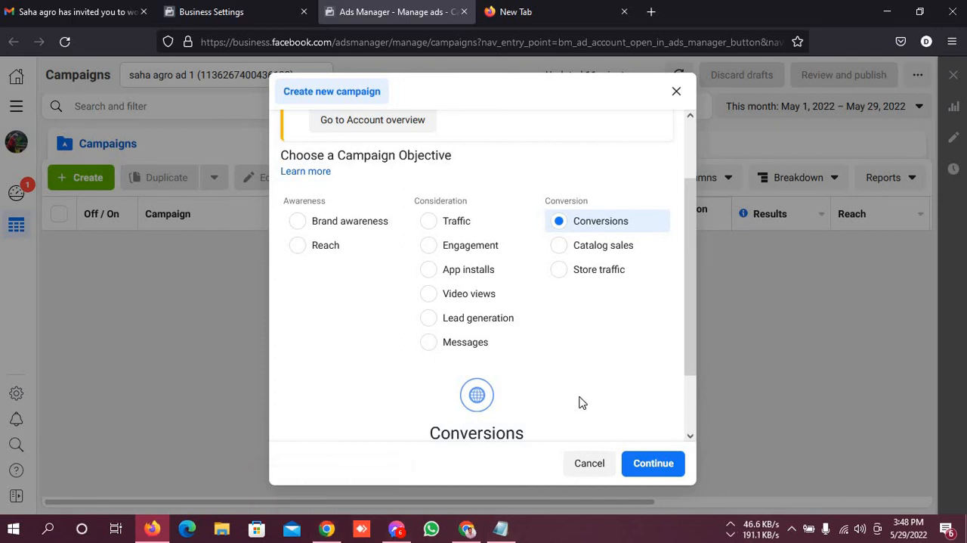
Check the Google Meet call in Chrome and switch back to Ads Manager in Firefox
{"action": "left_click", "coordinate": [462, 529]}
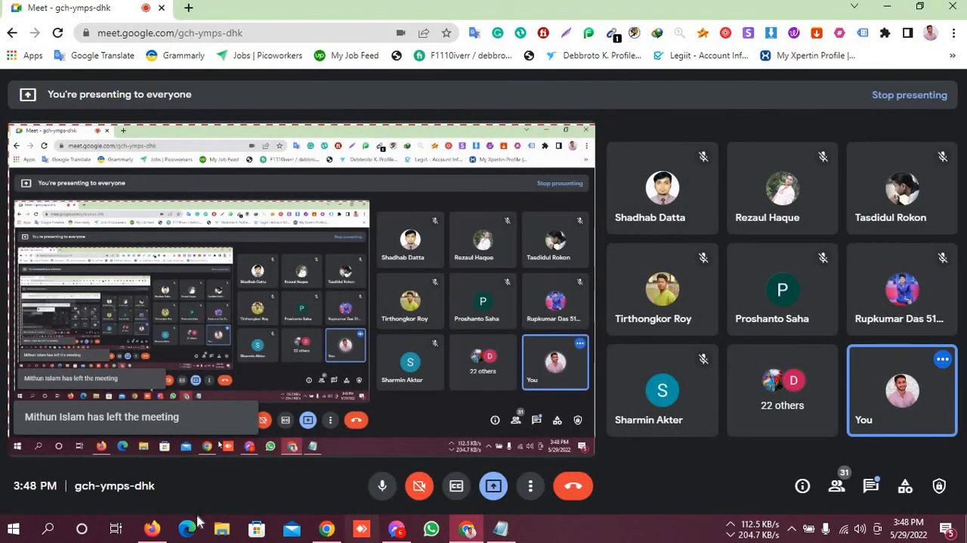
{"action": "left_click", "coordinate": [152, 528]}
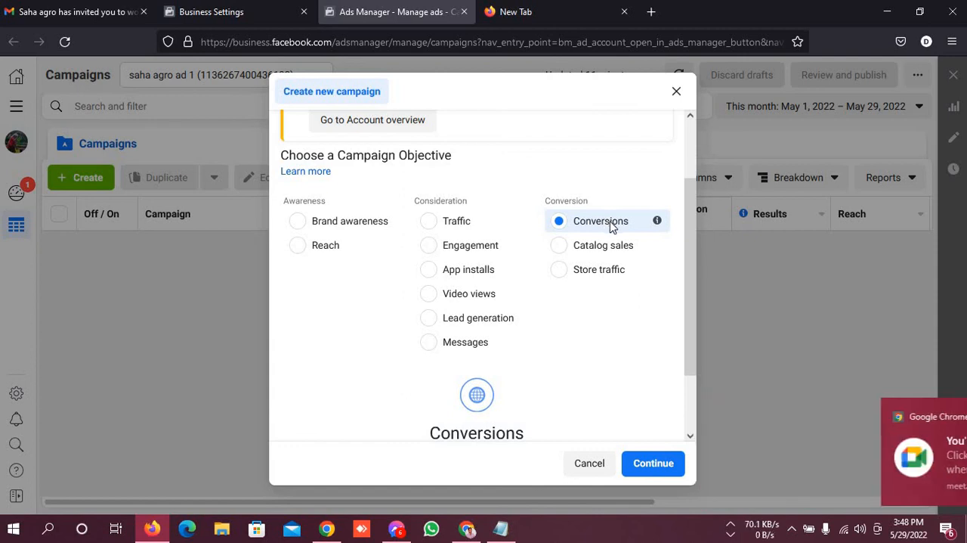
Compare the Conversions objective with the Awareness and Consideration objectives, and select Catalog sales under Conversion
{"action": "scroll", "coordinate": [514, 234], "scroll_direction": "up", "scroll_amount": 2}
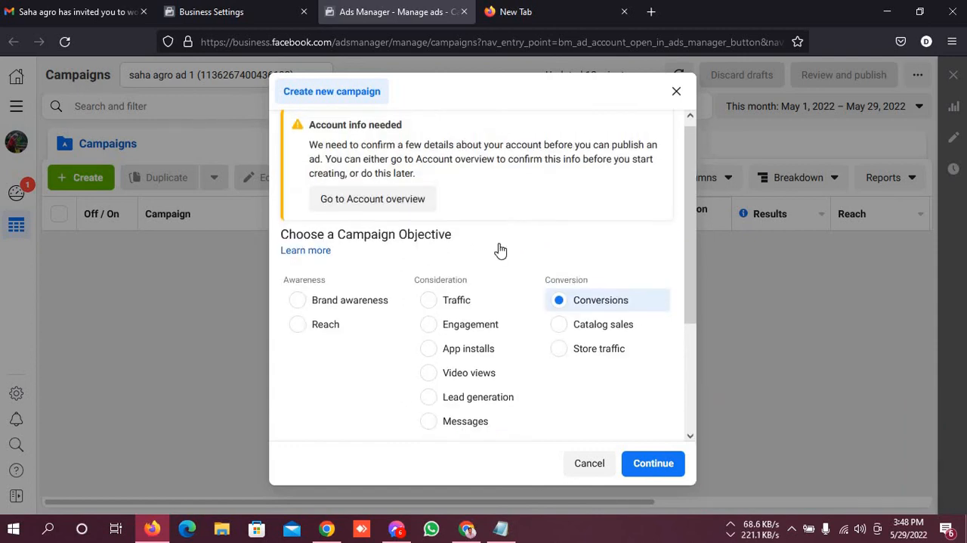
{"action": "scroll", "coordinate": [501, 250], "scroll_direction": "down", "scroll_amount": 2}
{"action": "scroll", "coordinate": [620, 231], "scroll_direction": "up", "scroll_amount": 2}
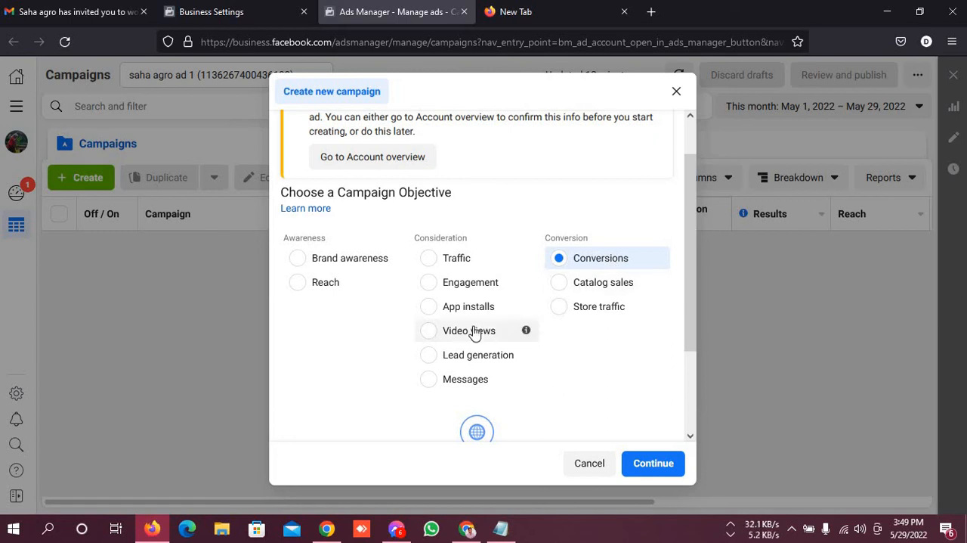
{"action": "scroll", "coordinate": [367, 278], "scroll_direction": "up", "scroll_amount": 1}
{"action": "scroll", "coordinate": [598, 389], "scroll_direction": "down", "scroll_amount": 2}
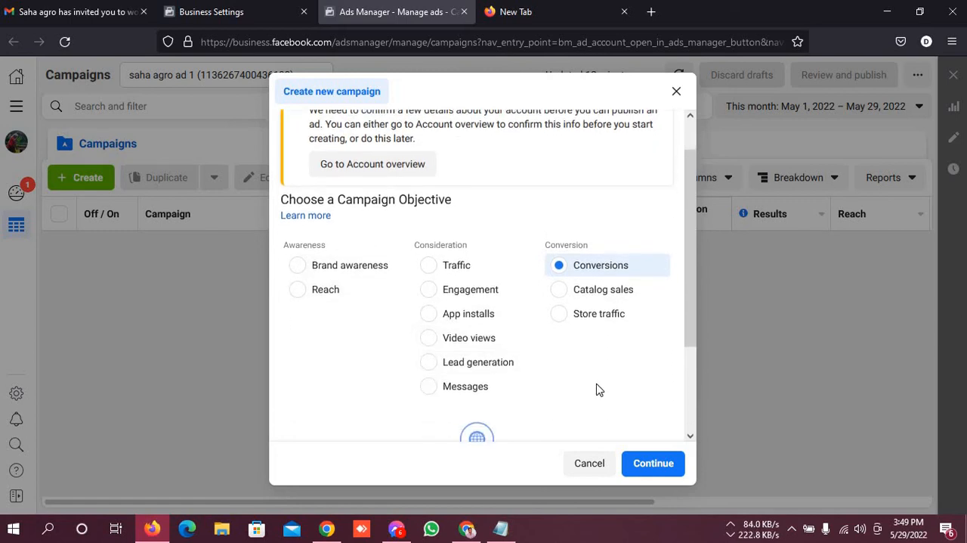
{"action": "scroll", "coordinate": [597, 389], "scroll_direction": "down", "scroll_amount": 2}
{"action": "scroll", "coordinate": [597, 382], "scroll_direction": "up", "scroll_amount": 2}
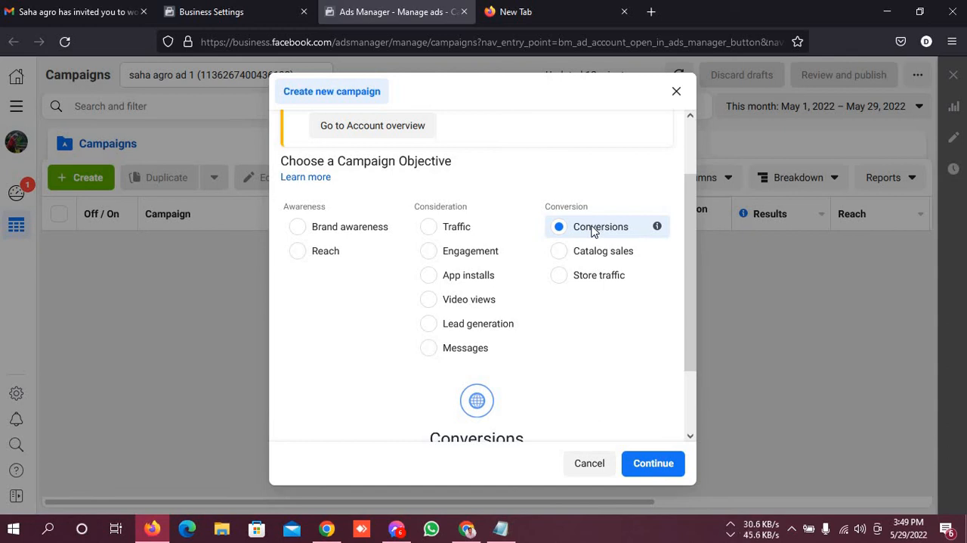
{"action": "right_click", "coordinate": [501, 353]}
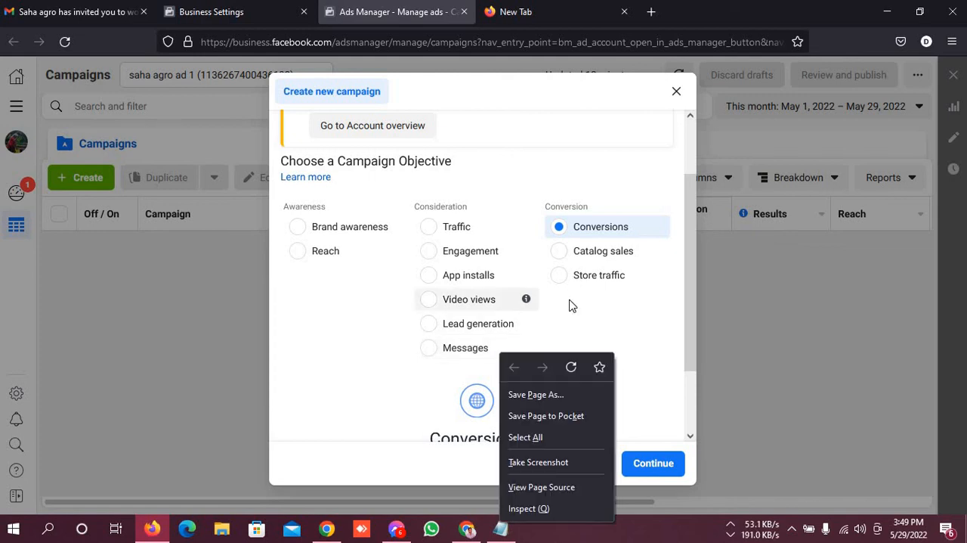
{"action": "left_click", "coordinate": [568, 310]}
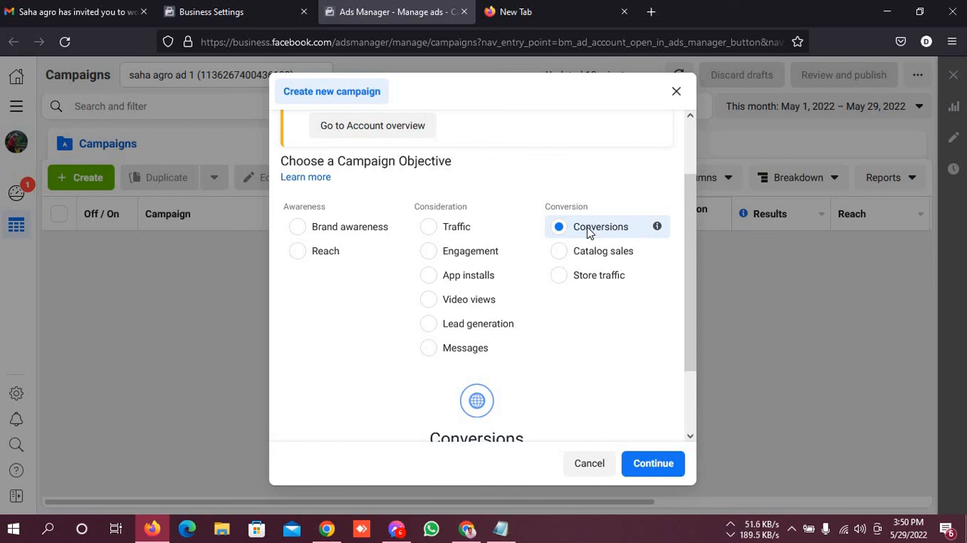
{"action": "left_click", "coordinate": [614, 252]}
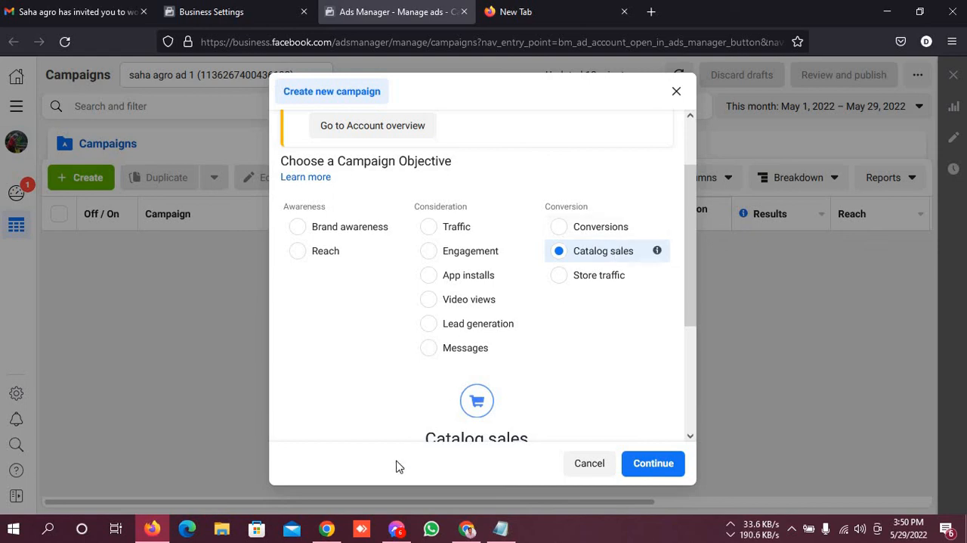
Admit the waiting participant to the Google Meet call in Chrome and return to Ads Manager in Firefox
{"action": "left_click", "coordinate": [466, 528]}
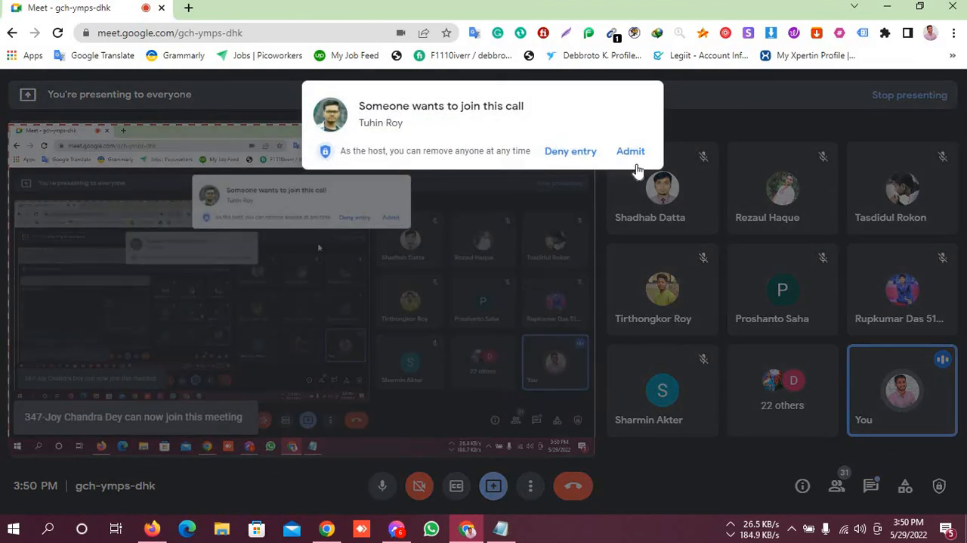
{"action": "left_click", "coordinate": [629, 154]}
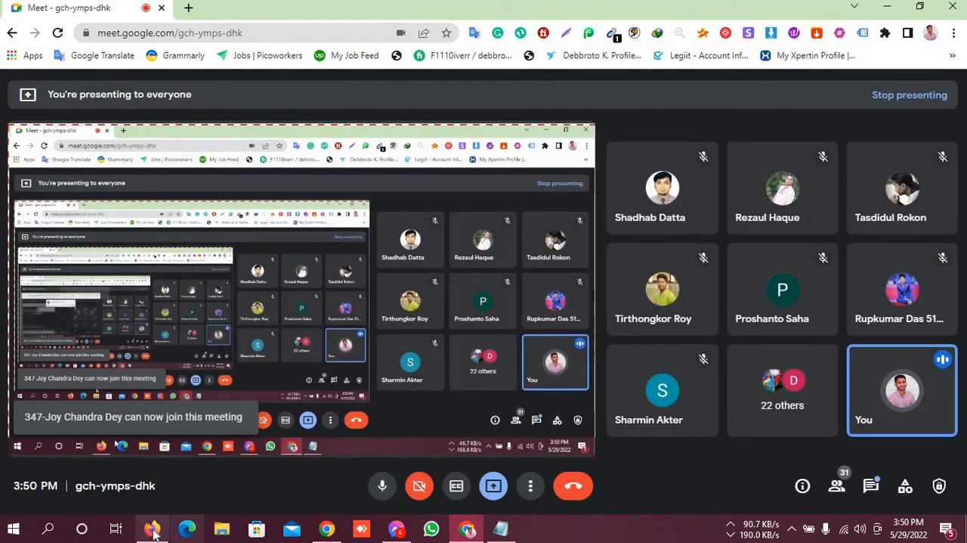
{"action": "left_click", "coordinate": [152, 528]}
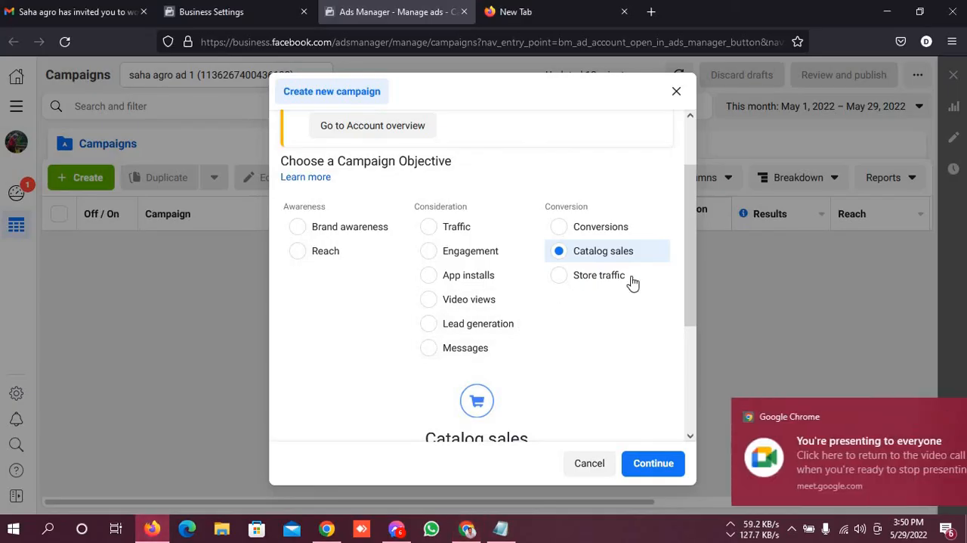
Select the Store traffic objective under Conversion and review its description and Facebook Page requirement
{"action": "left_click", "coordinate": [590, 276]}
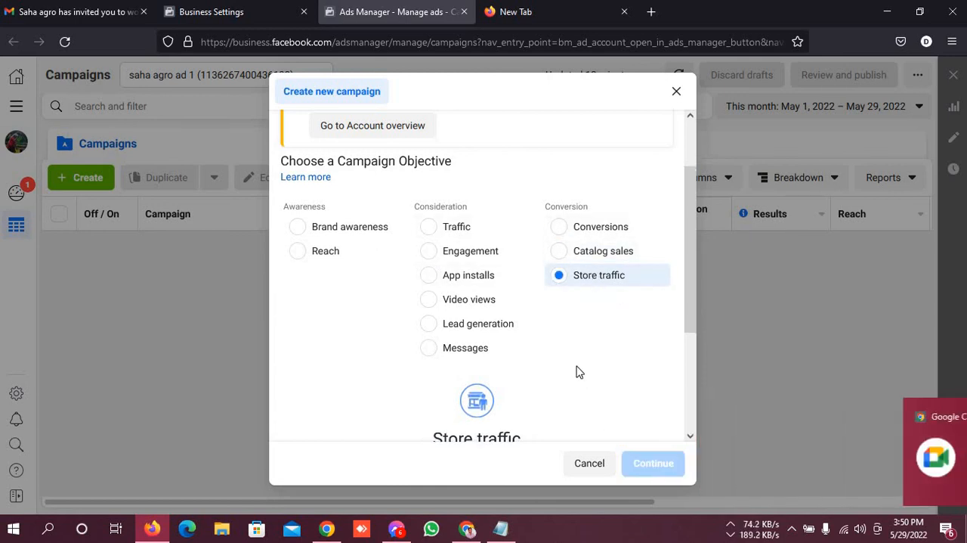
{"action": "scroll", "coordinate": [579, 371], "scroll_direction": "down", "scroll_amount": 2}
{"action": "scroll", "coordinate": [680, 324], "scroll_direction": "up", "scroll_amount": 2}
{"action": "scroll", "coordinate": [596, 290], "scroll_direction": "down", "scroll_amount": 2}
{"action": "scroll", "coordinate": [596, 290], "scroll_direction": "down", "scroll_amount": 1}
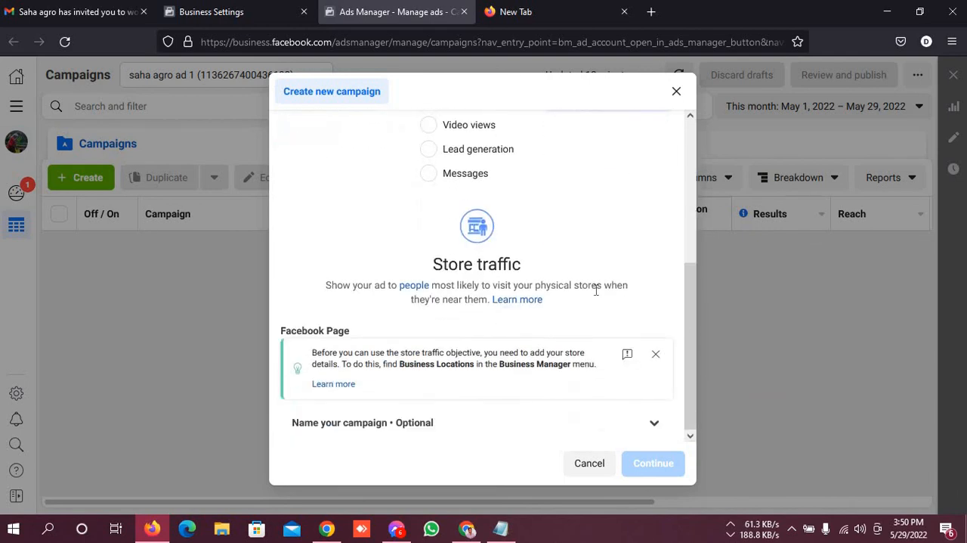
{"action": "scroll", "coordinate": [684, 301], "scroll_direction": "up", "scroll_amount": 4}
{"action": "scroll", "coordinate": [616, 255], "scroll_direction": "up", "scroll_amount": 1}
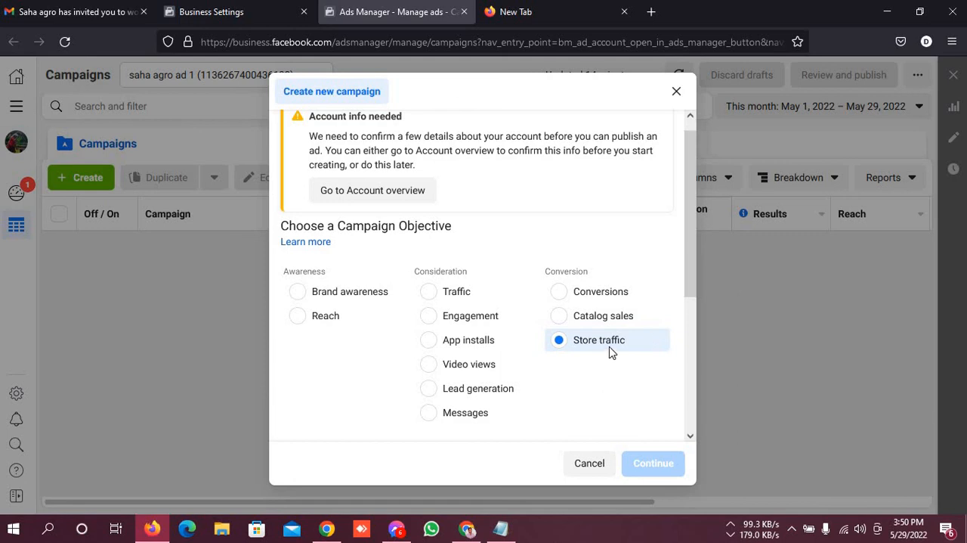
Select the Traffic objective under Consideration and view its description
{"action": "left_click", "coordinate": [435, 293]}
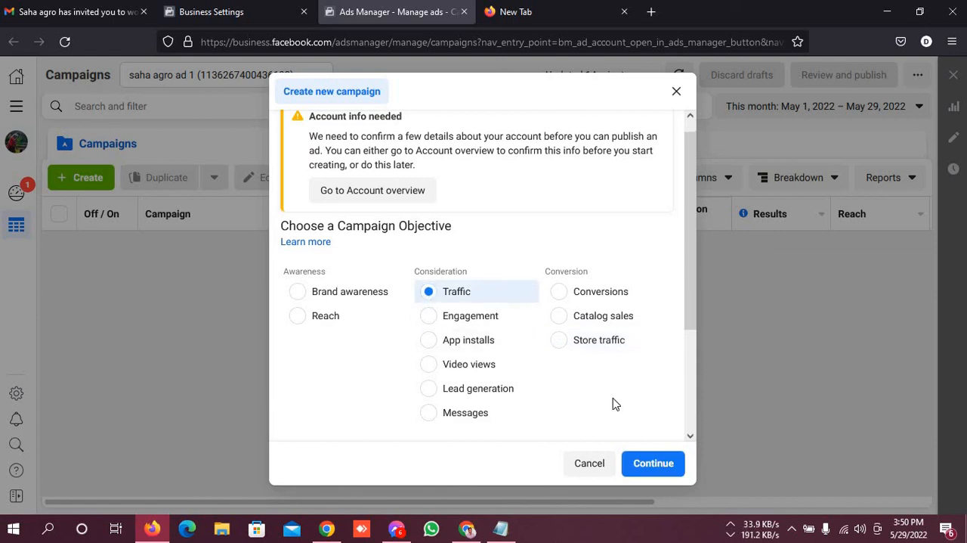
{"action": "scroll", "coordinate": [574, 406], "scroll_direction": "down", "scroll_amount": 1}
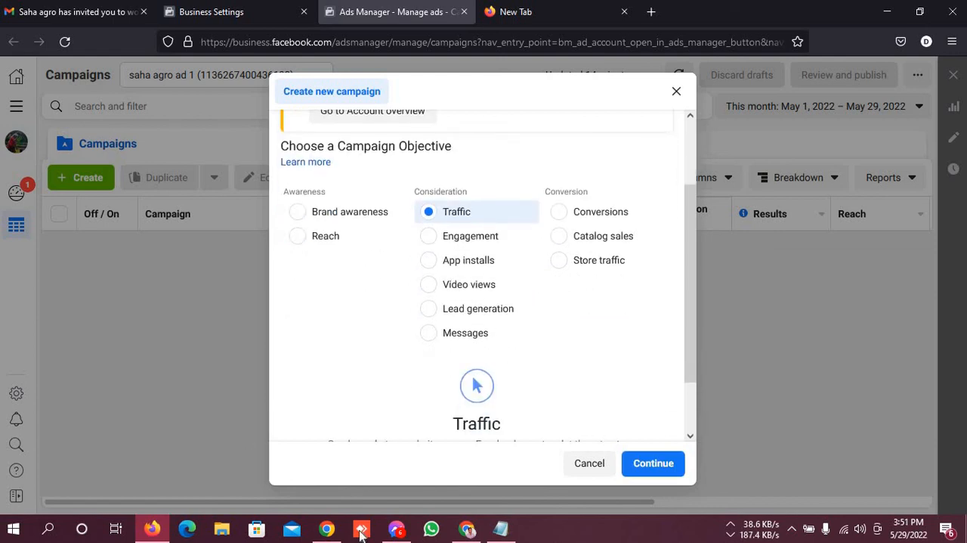
Mute and unmute the microphone in the Google Meet call in Chrome, and return to Ads Manager in Firefox
{"action": "left_click", "coordinate": [468, 529]}
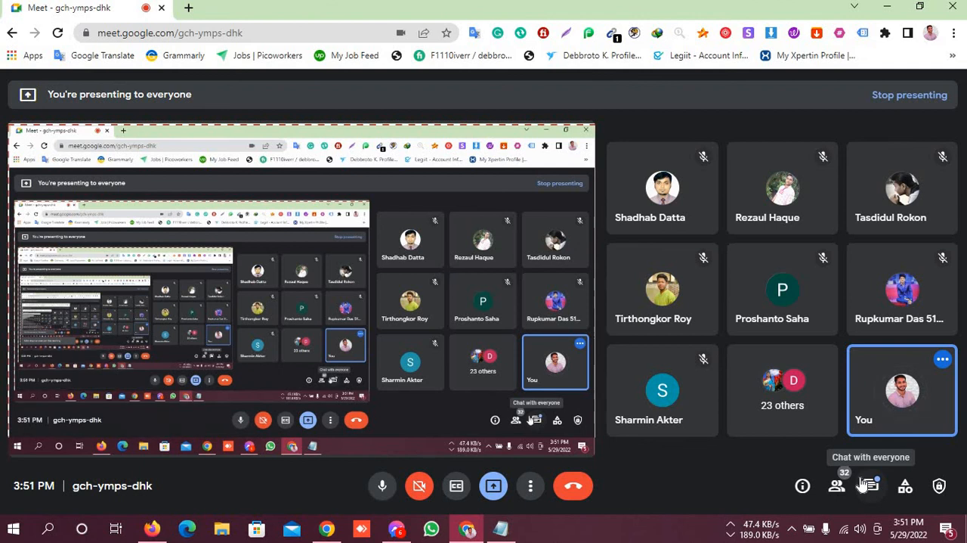
{"action": "left_click", "coordinate": [382, 486]}
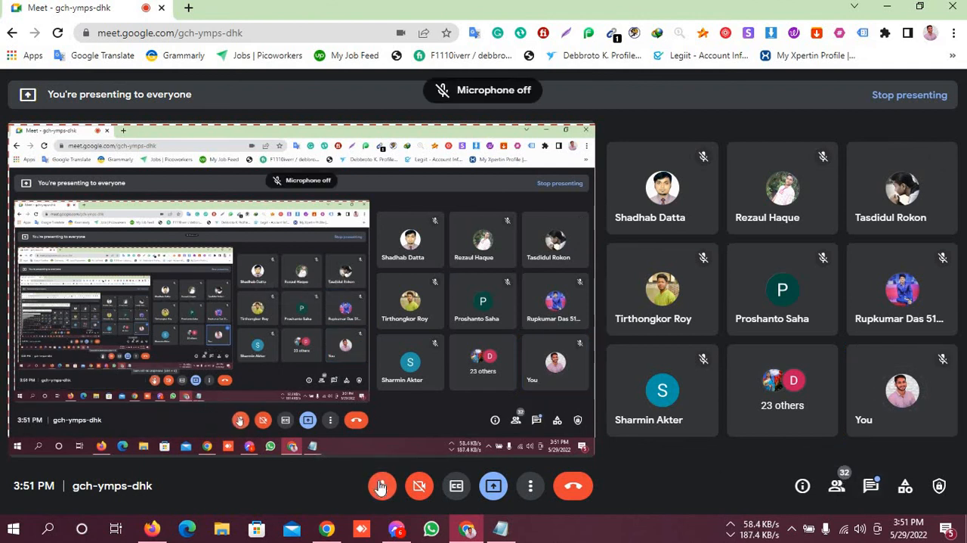
{"action": "left_click", "coordinate": [381, 485]}
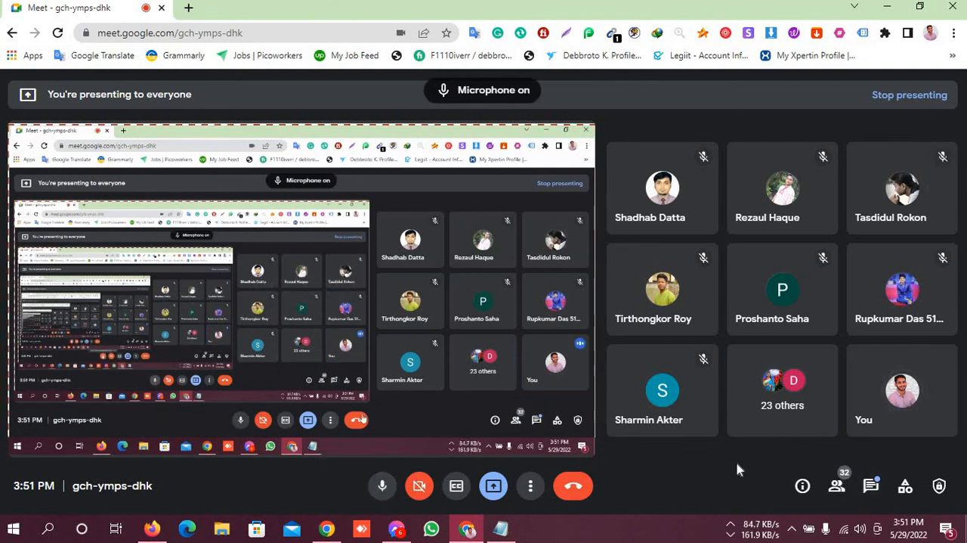
{"action": "left_click", "coordinate": [155, 531]}
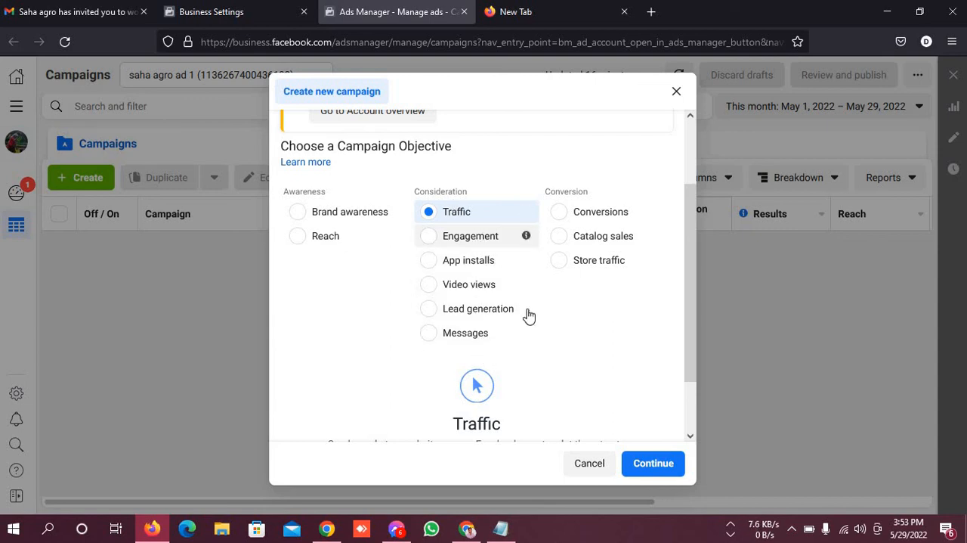
Select the Engagement objective under Consideration, highlight Post engagement, and set the engagement type to Page likes
{"action": "left_click", "coordinate": [484, 238]}
{"action": "scroll", "coordinate": [529, 311], "scroll_direction": "down", "scroll_amount": 2}
{"action": "left_click_drag", "start_coordinate": [395, 357], "coordinate": [271, 353]}
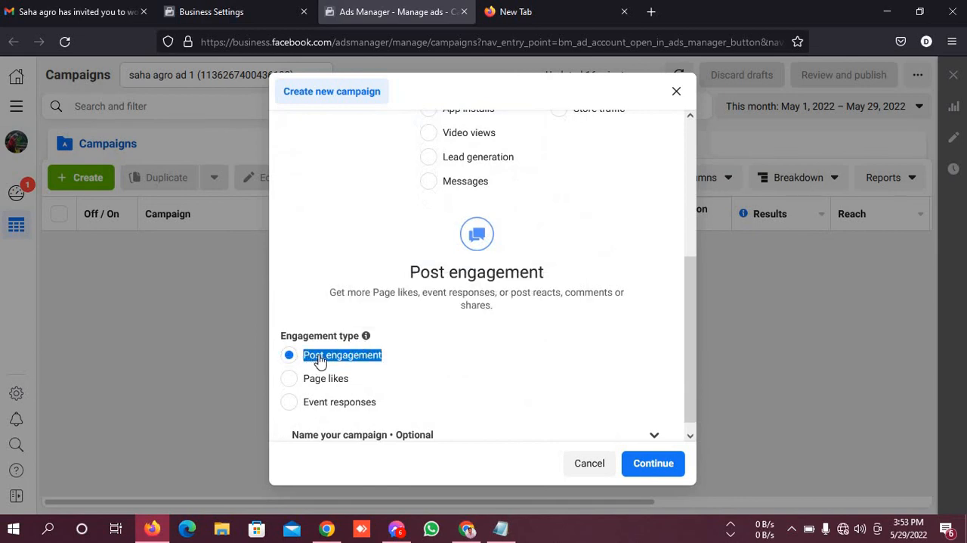
{"action": "scroll", "coordinate": [406, 363], "scroll_direction": "down", "scroll_amount": 1}
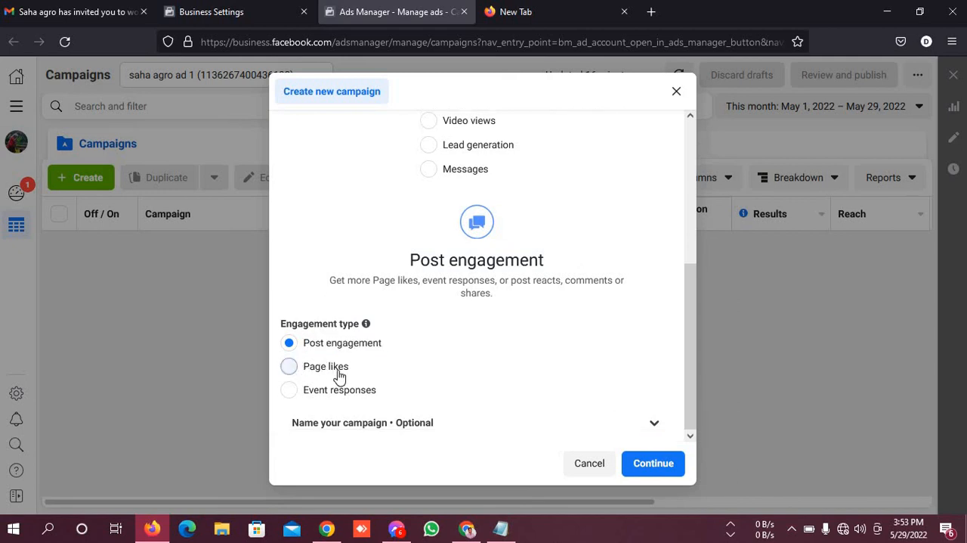
{"action": "left_click", "coordinate": [338, 374]}
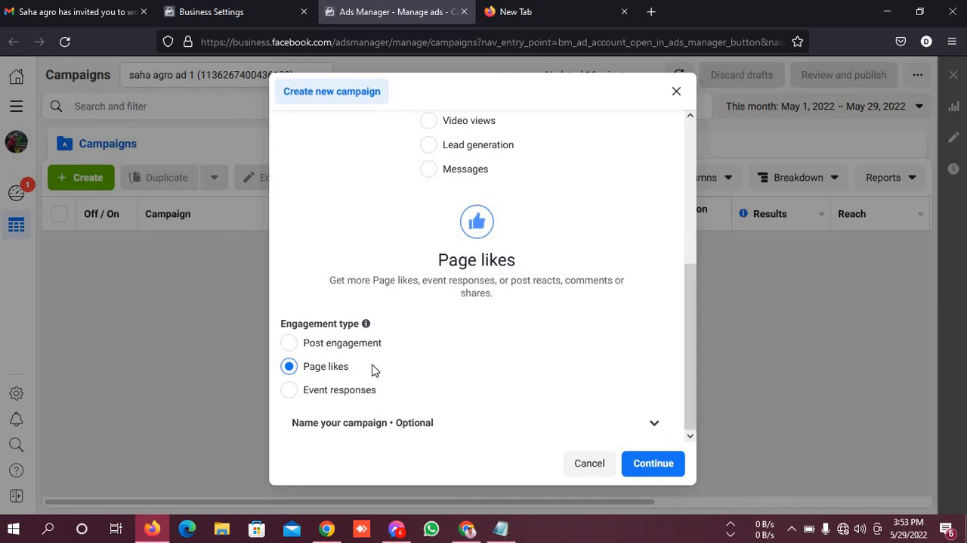